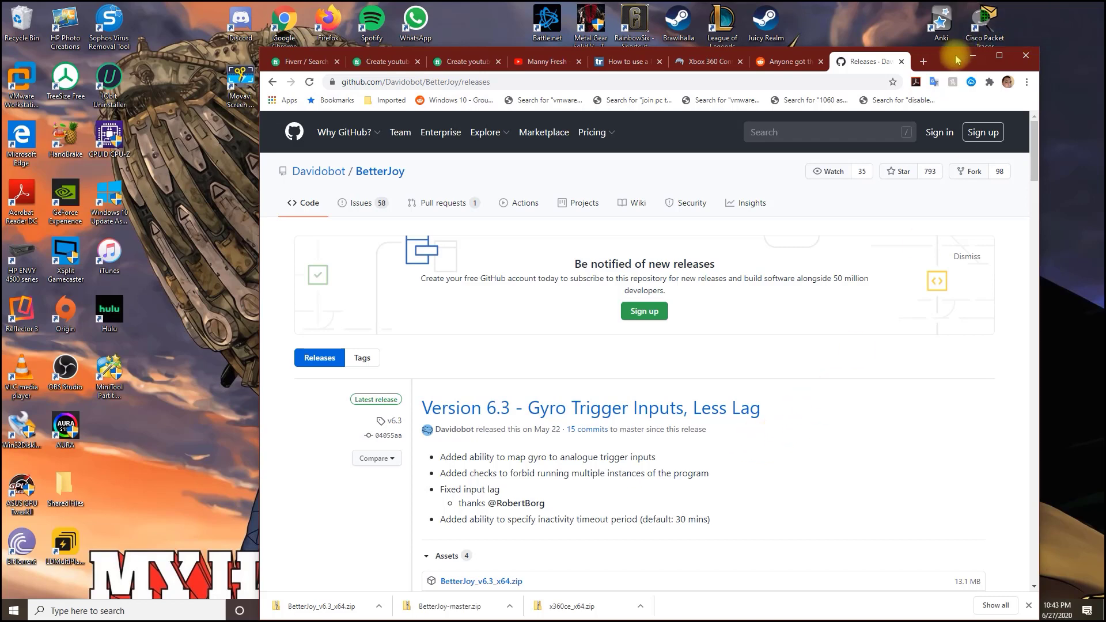
Bring the BetterJoy version 6.3 release assets into view, then switch to File Explorer and open the Downloads folder
left_click_drag(946, 59, 878, 23)
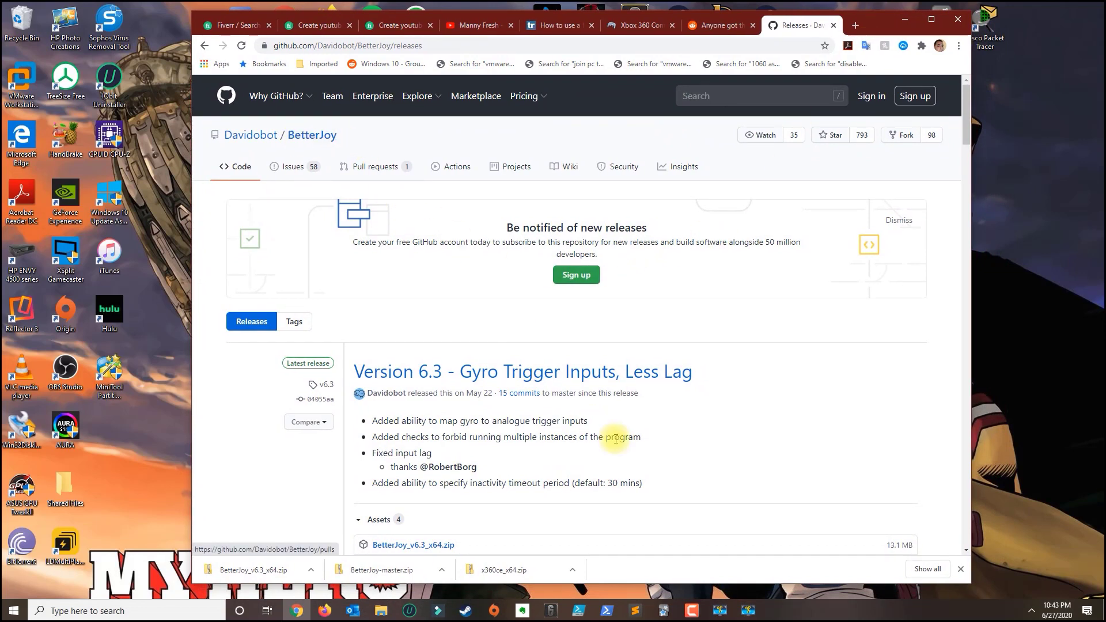
scroll(639, 392, "down", 1)
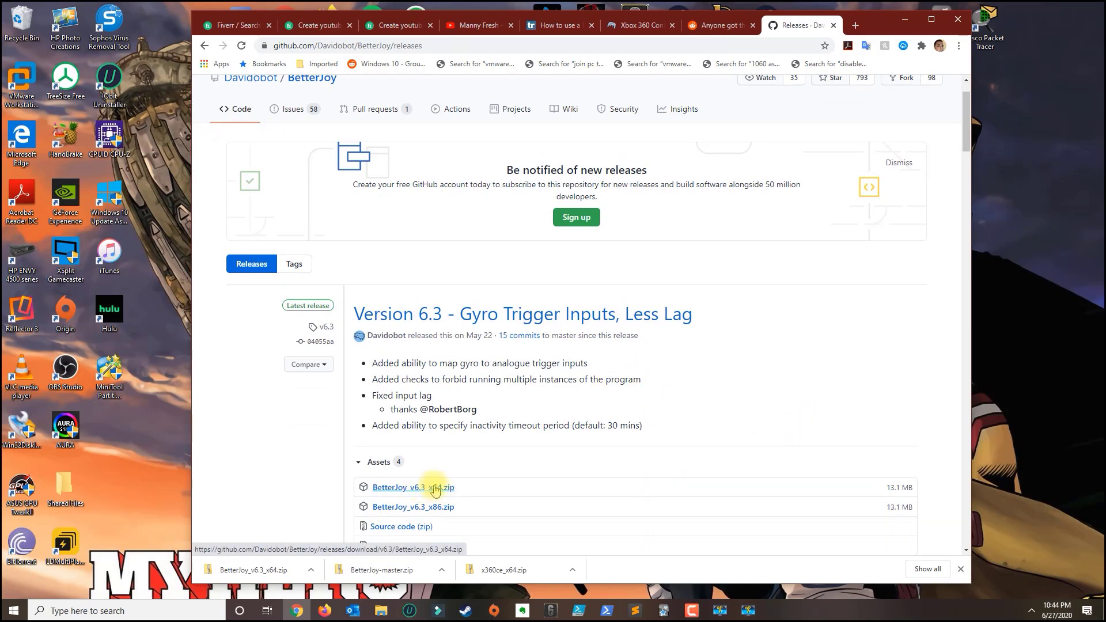
left_click(381, 610)
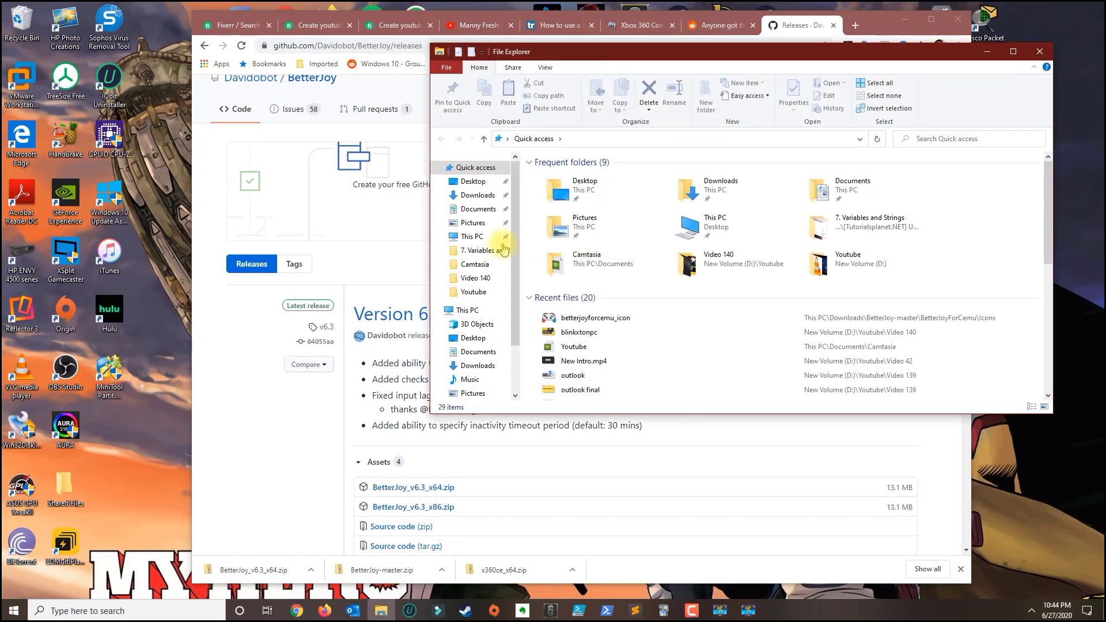
left_click(478, 194)
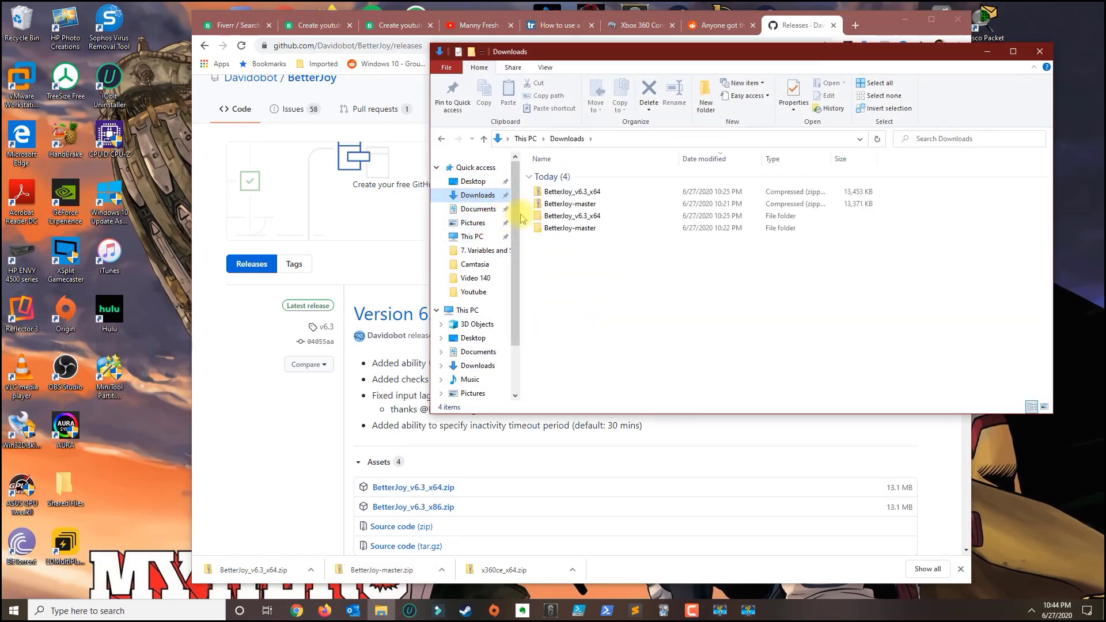
Check the 7-Zip extraction options for the BetterJoy_v6.3_x64 archive, then open the already extracted BetterJoy_v6.3_x64 folder
right_click(573, 193)
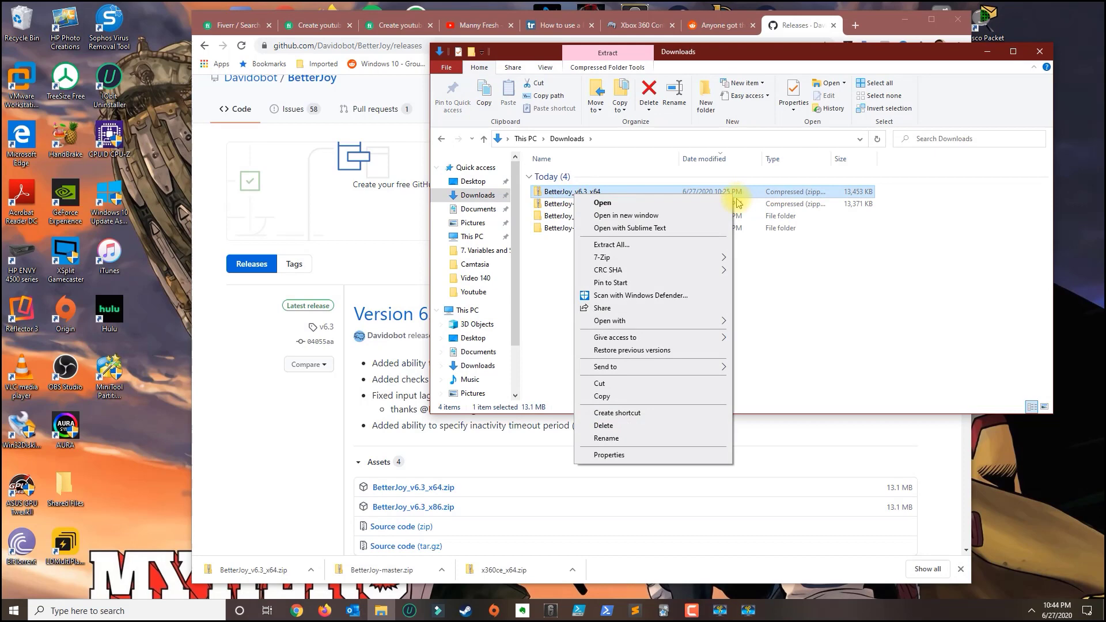
mouse_move(651, 260)
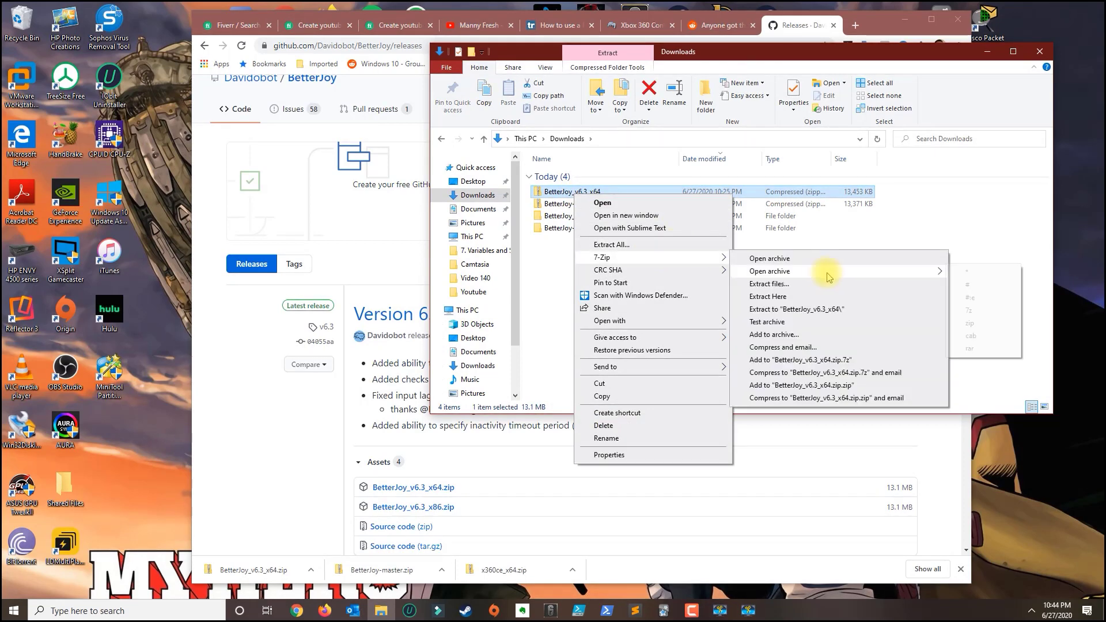
left_click(839, 237)
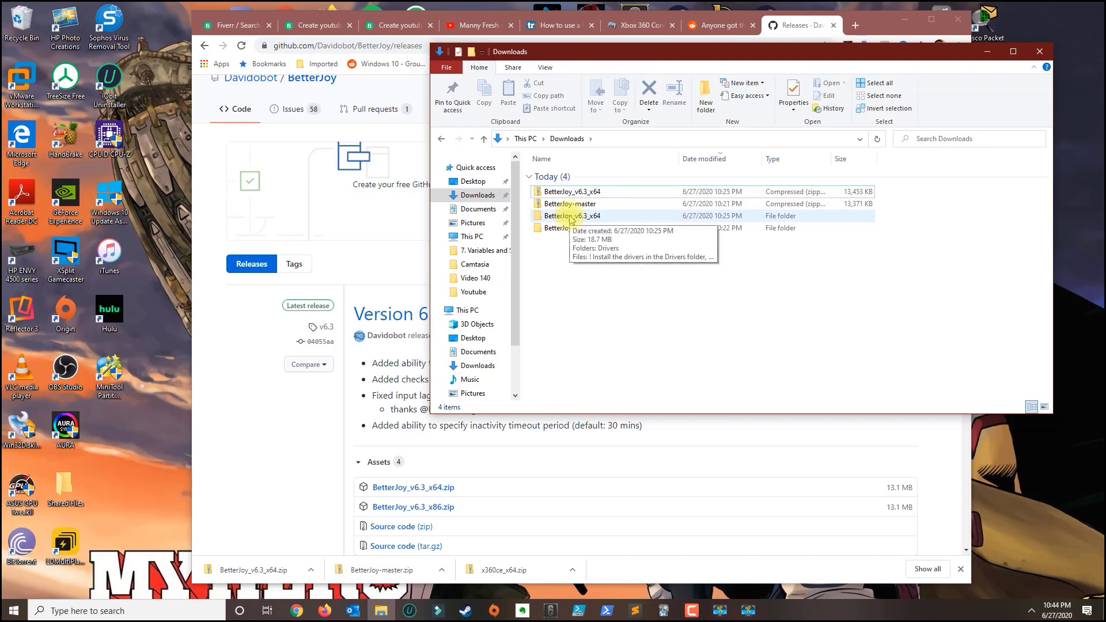
double_click(570, 216)
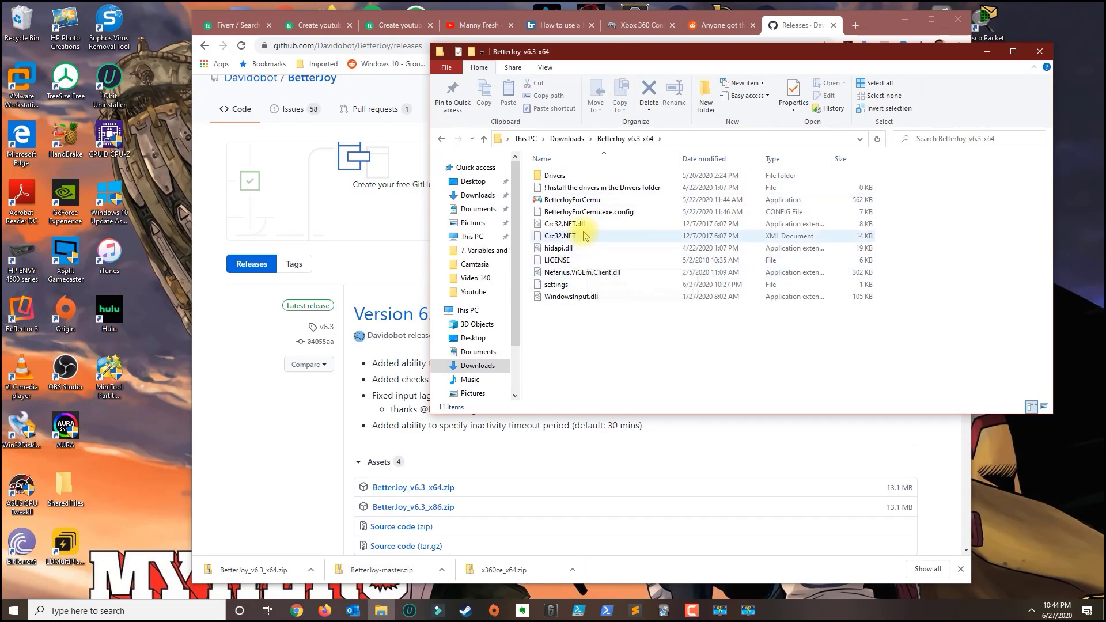
Run the ViGEmBus_Setup_1.16.116 installer from the Drivers folder and cancel its setup wizard
double_click(556, 179)
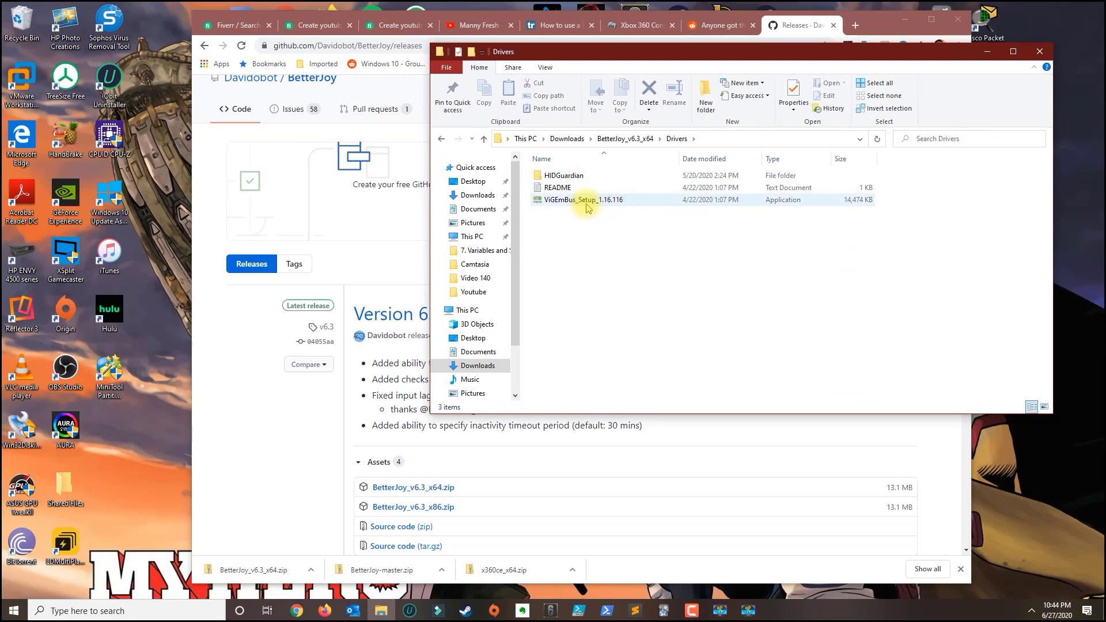
left_click(587, 207)
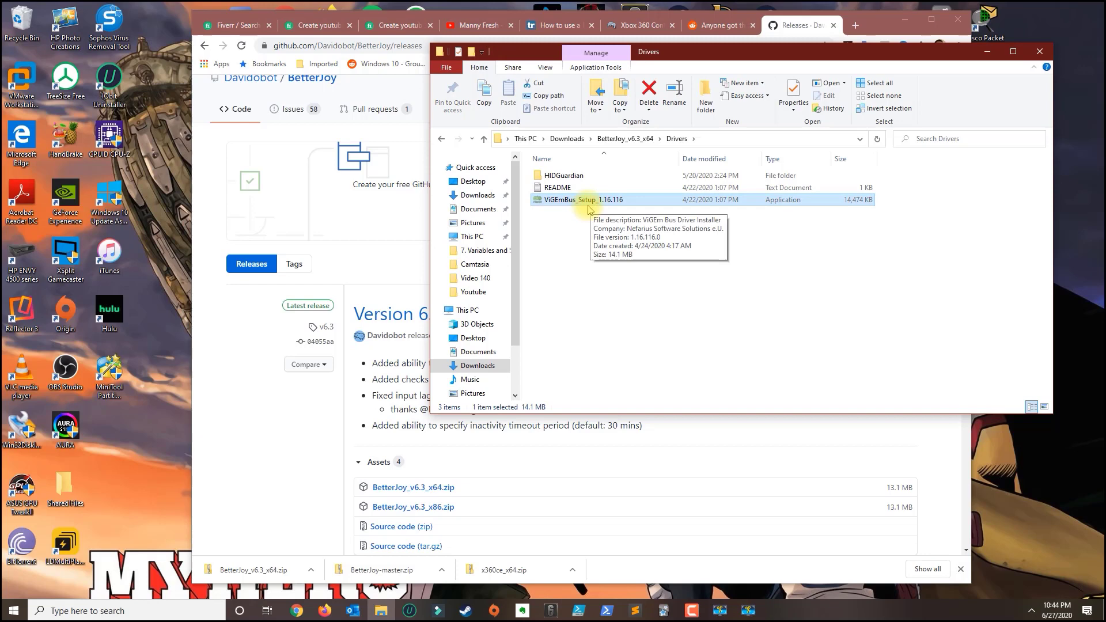
double_click(586, 200)
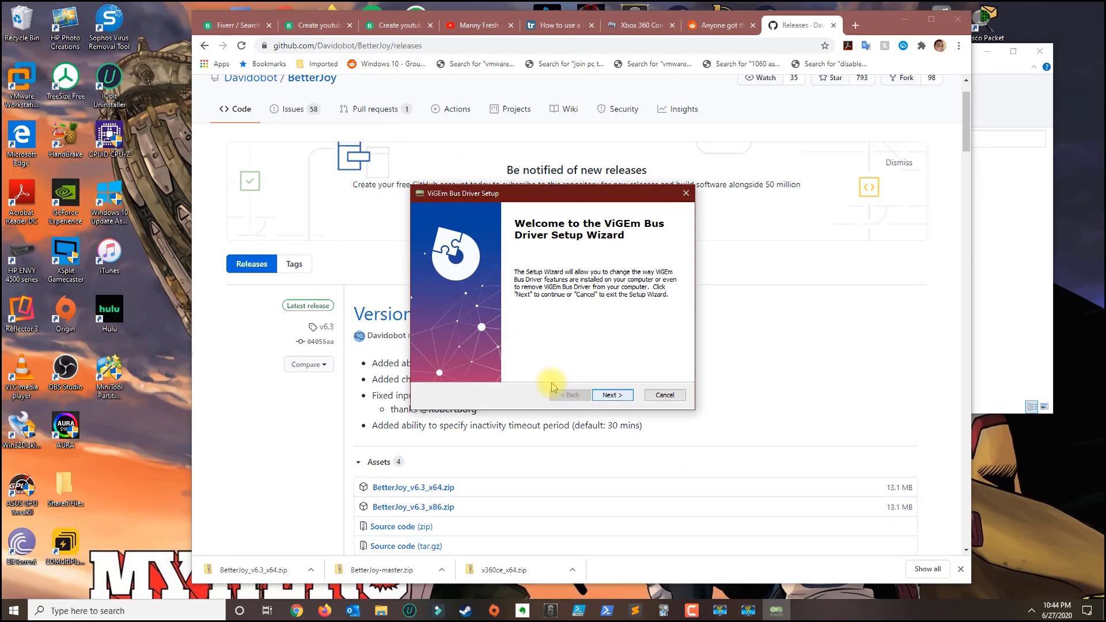
left_click(664, 395)
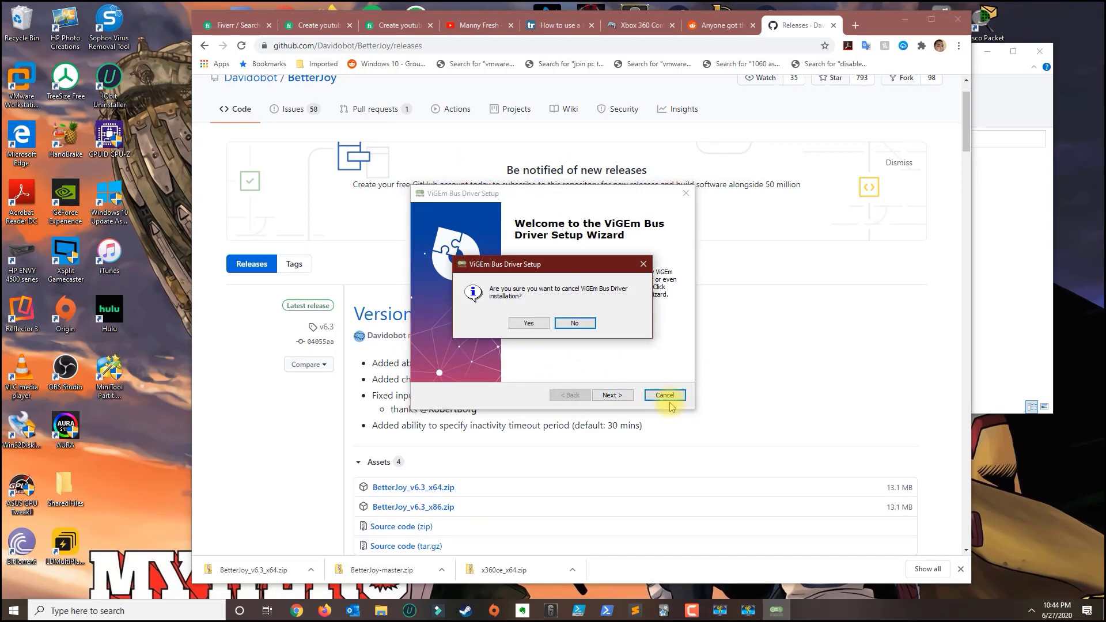
left_click(536, 325)
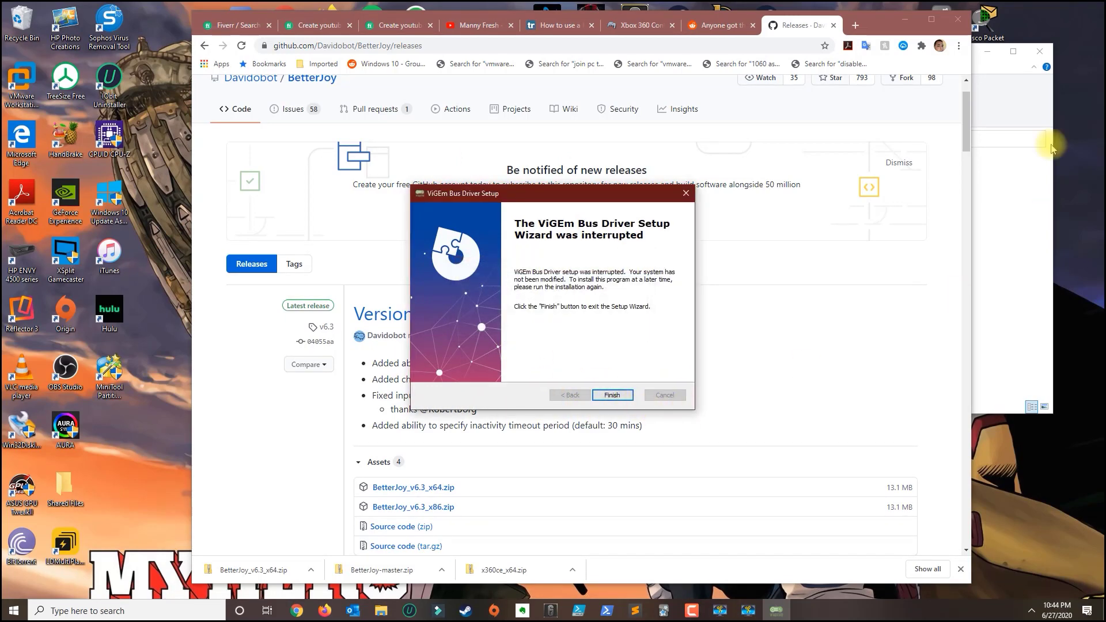
left_click(613, 395)
Launch BetterJoyForCemu from the BetterJoy_v6.3_x64 folder and minimise the browser and file windows
left_click(381, 610)
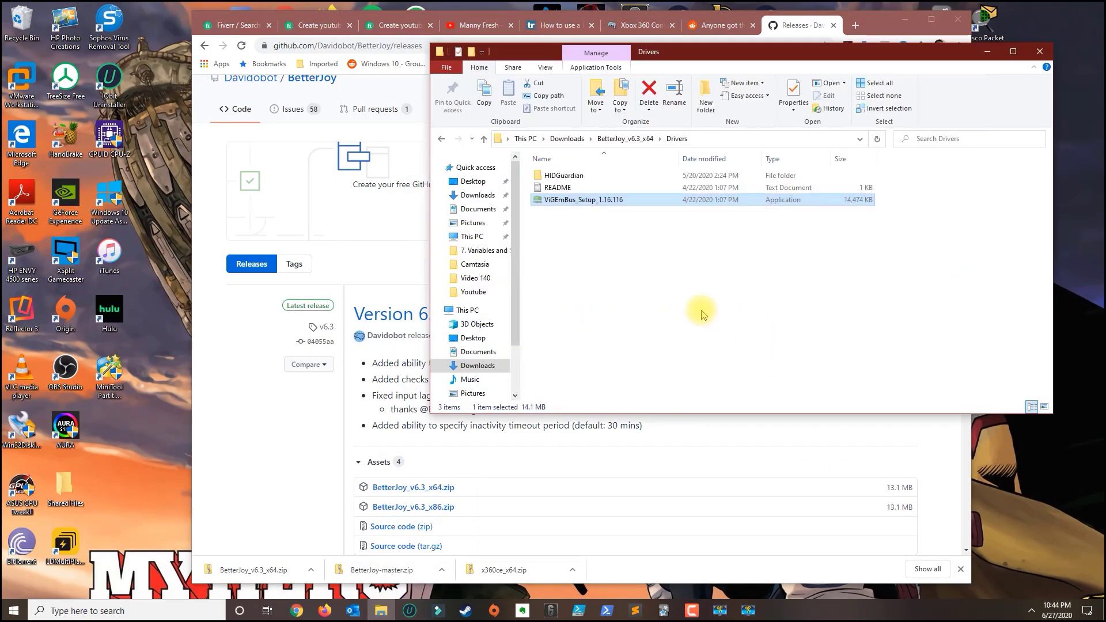
left_click(441, 140)
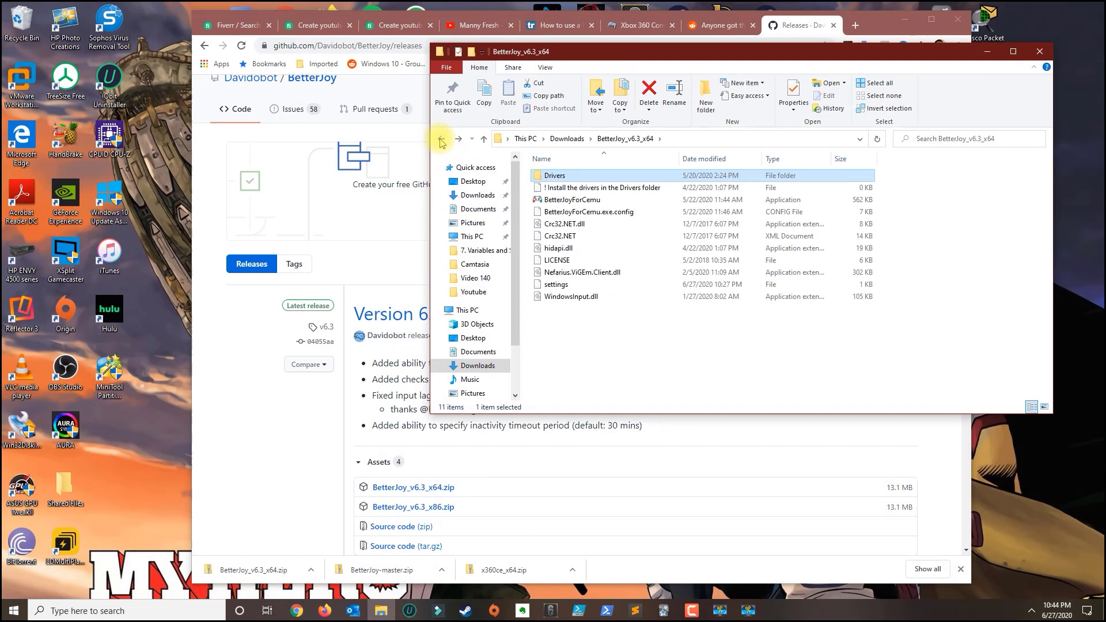
left_click(573, 199)
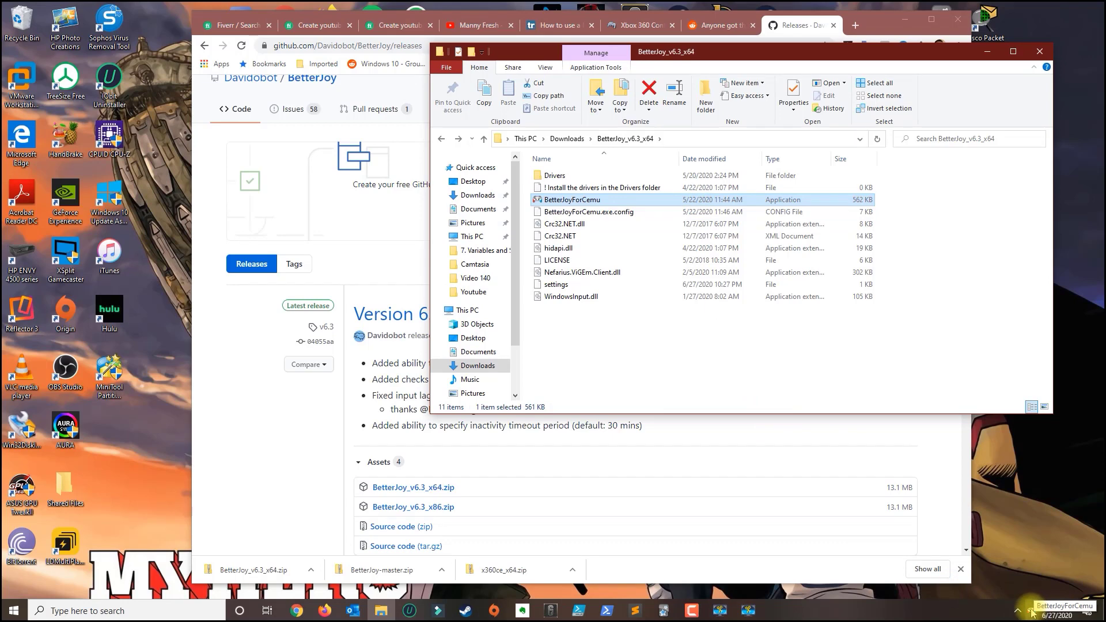
left_click(905, 19)
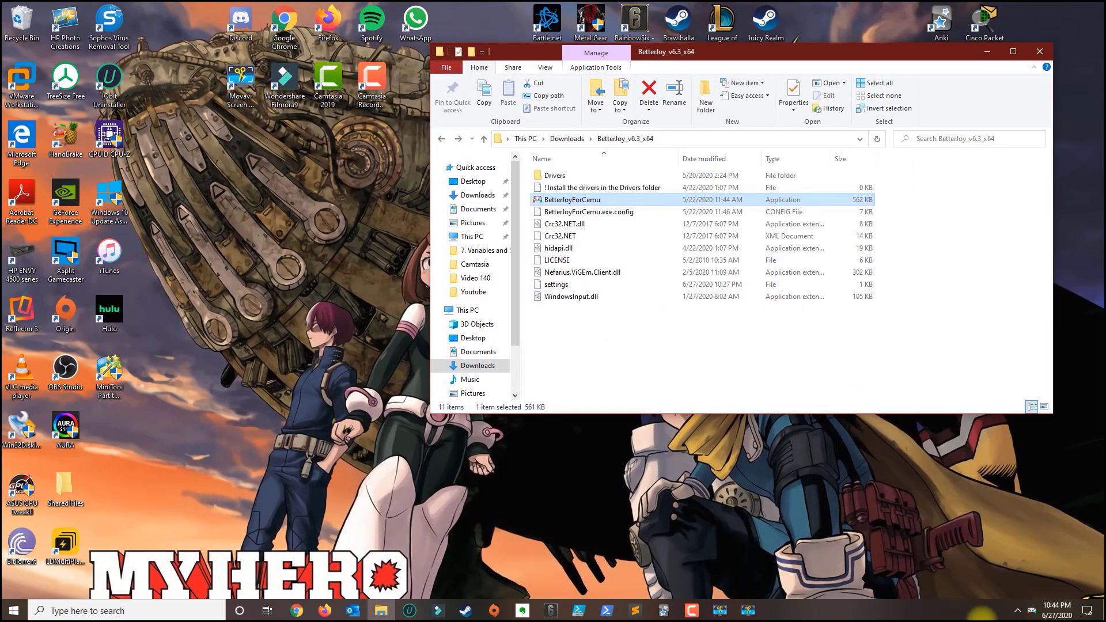
left_click(1033, 611)
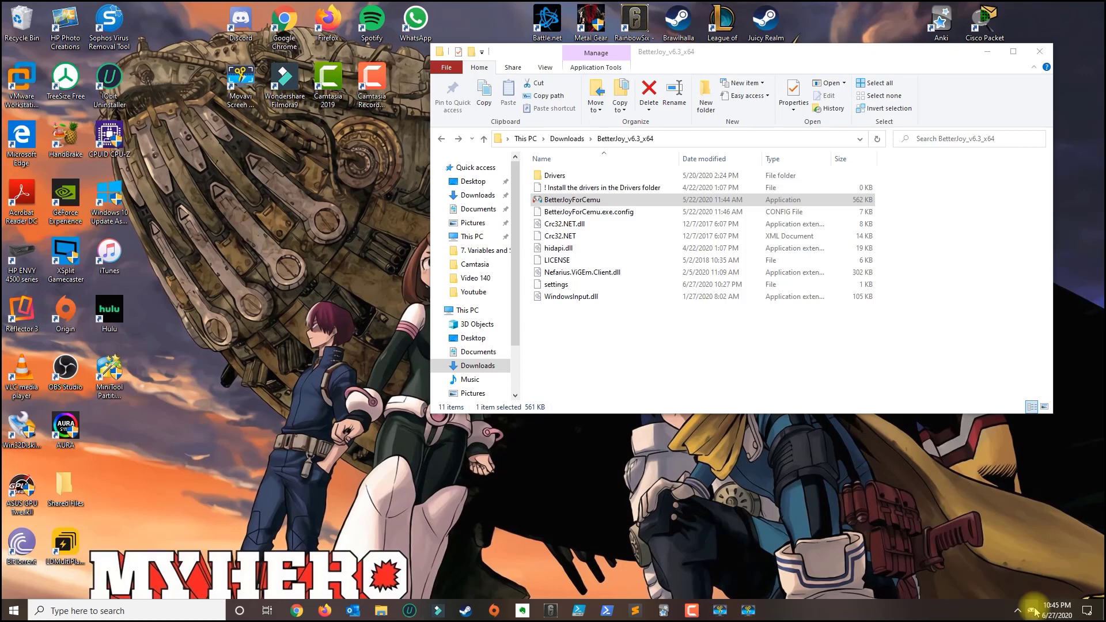
left_click(985, 50)
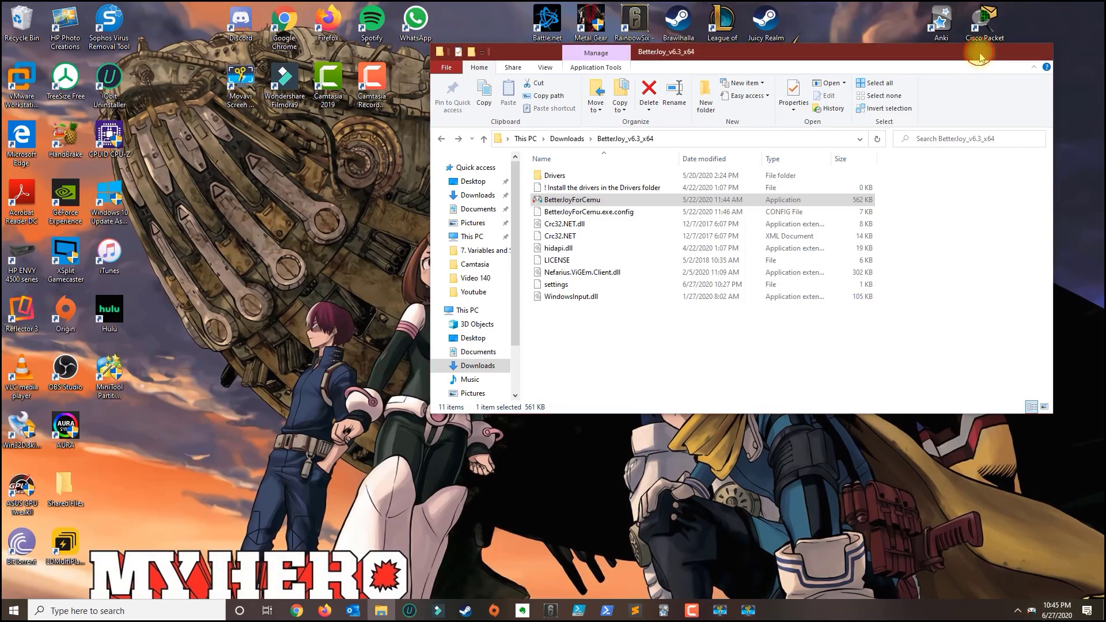
Restore the BetterJoy window from its system tray icon and place it beside the reopened file window
left_click(1017, 610)
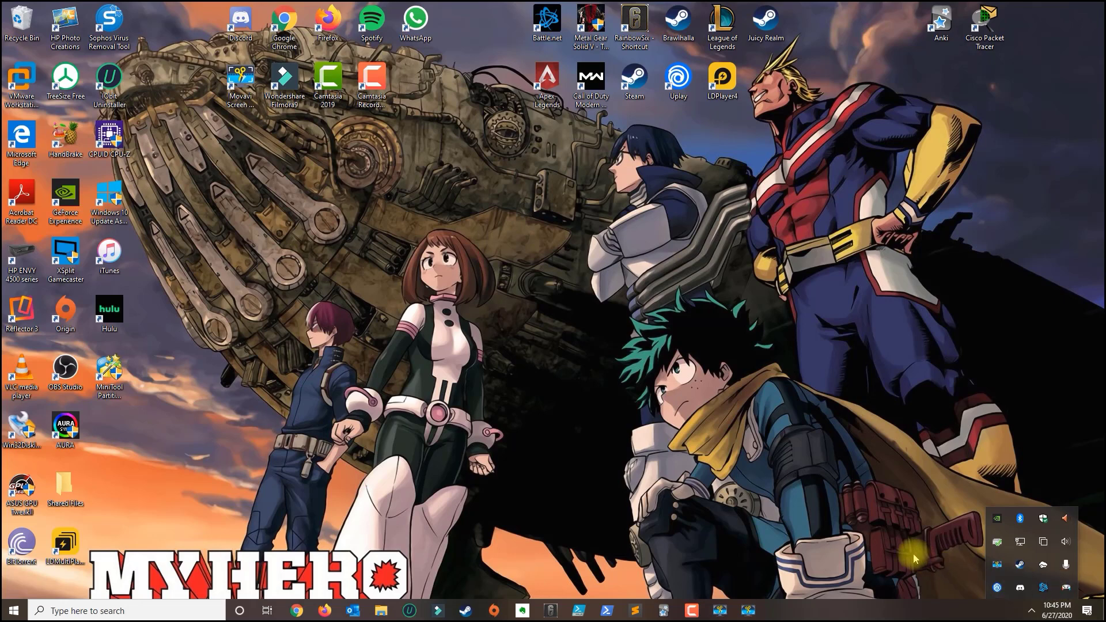
key("Escape")
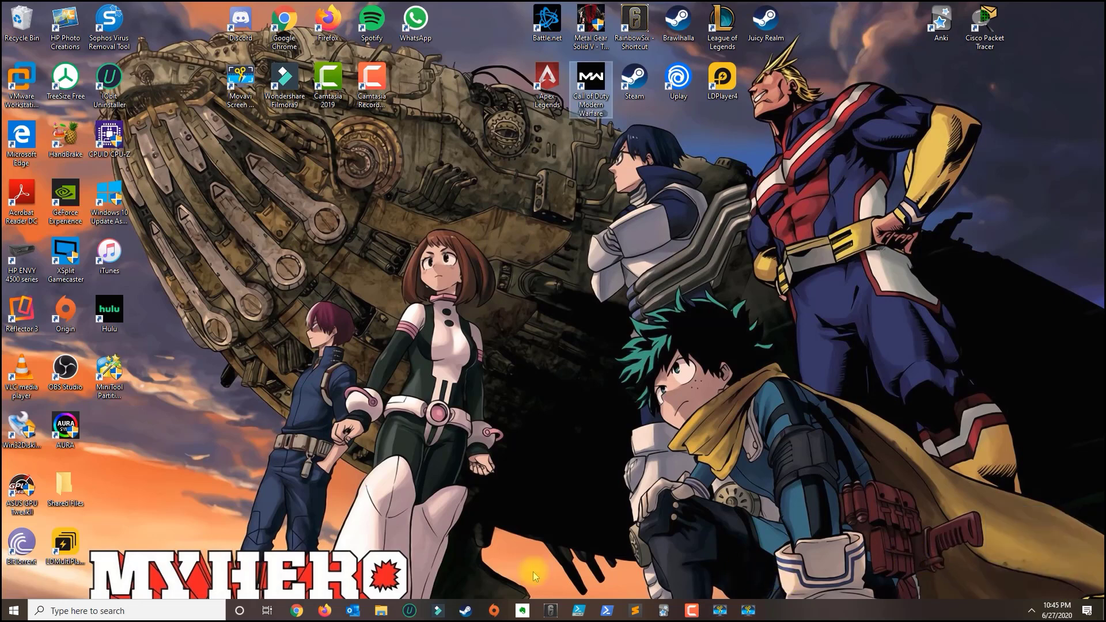
left_click(1031, 609)
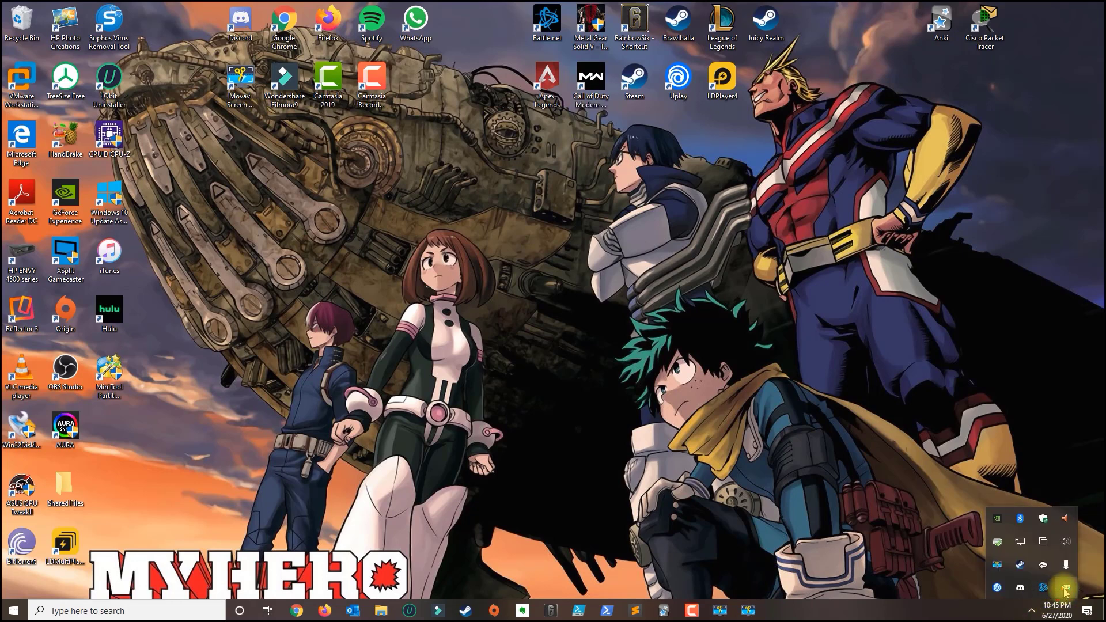
left_click(382, 611)
right_click(1031, 611)
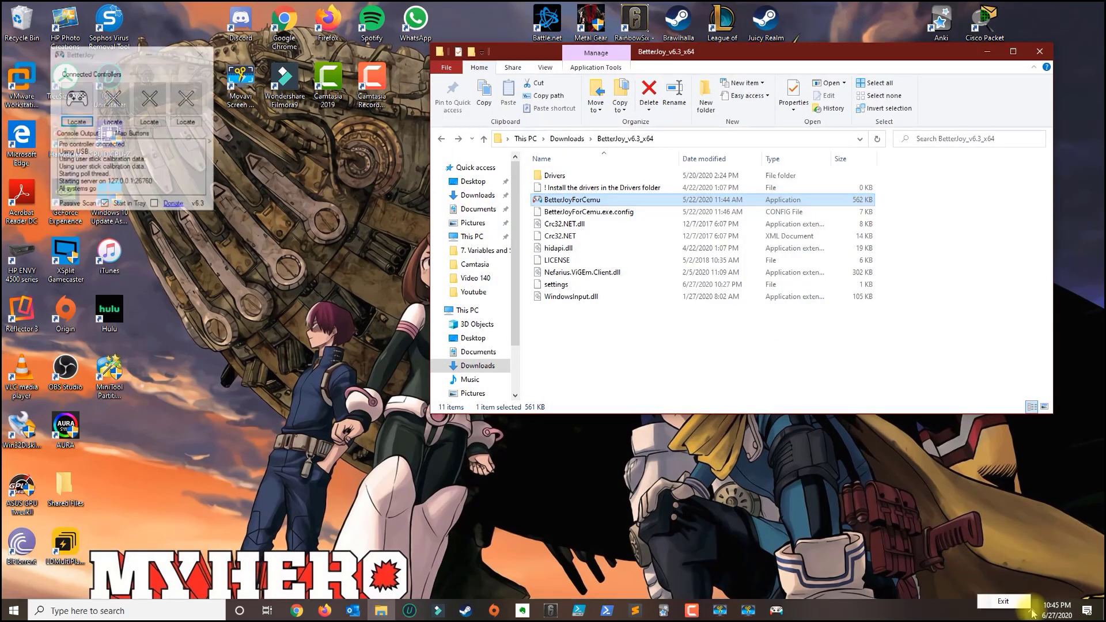
left_click_drag(91, 53, 261, 161)
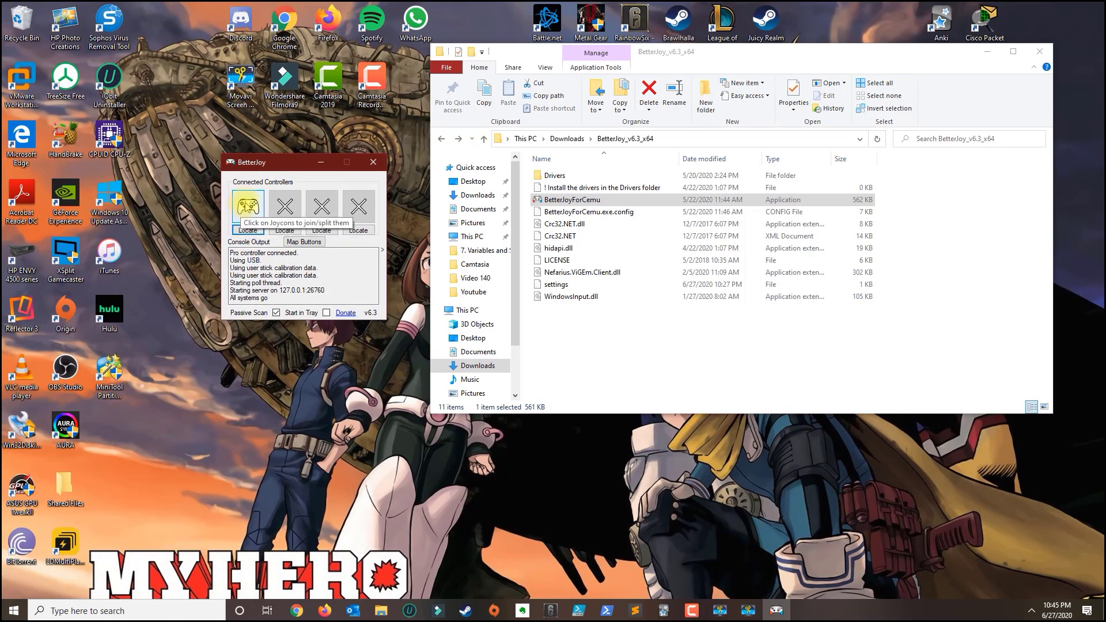
Locate the first connected controller in BetterJoy and accept the existing special button mapping
left_click(247, 230)
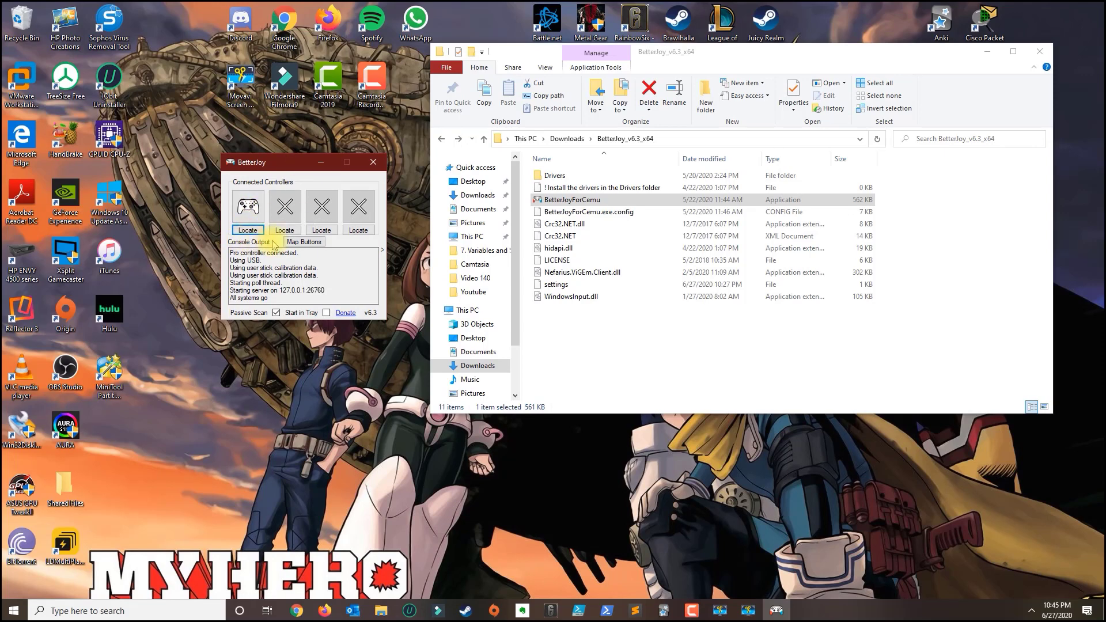
left_click(304, 242)
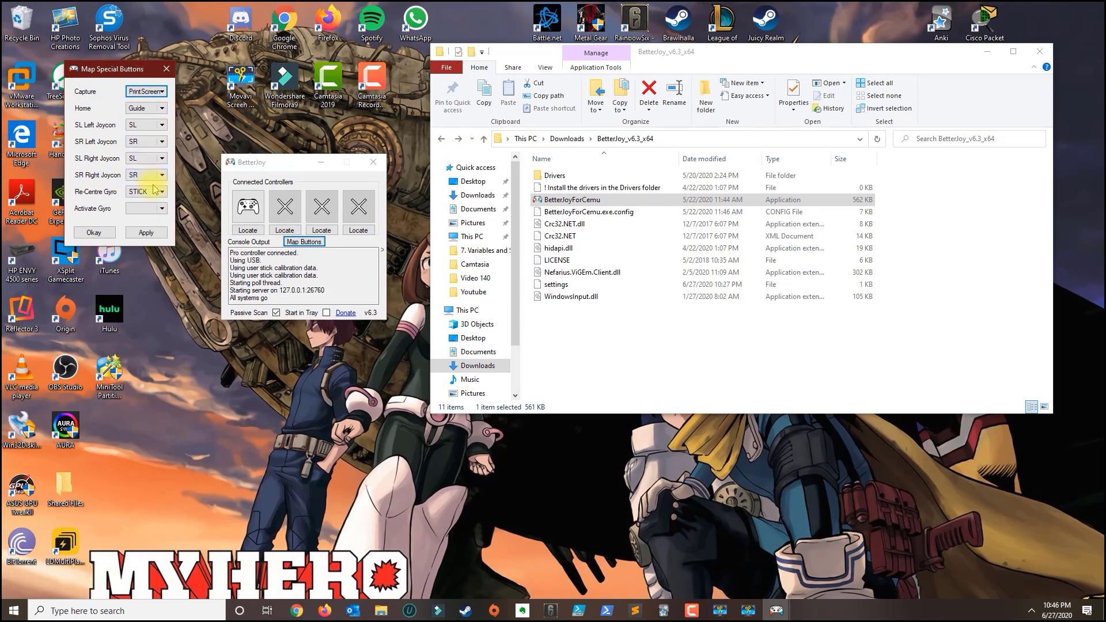
left_click(114, 235)
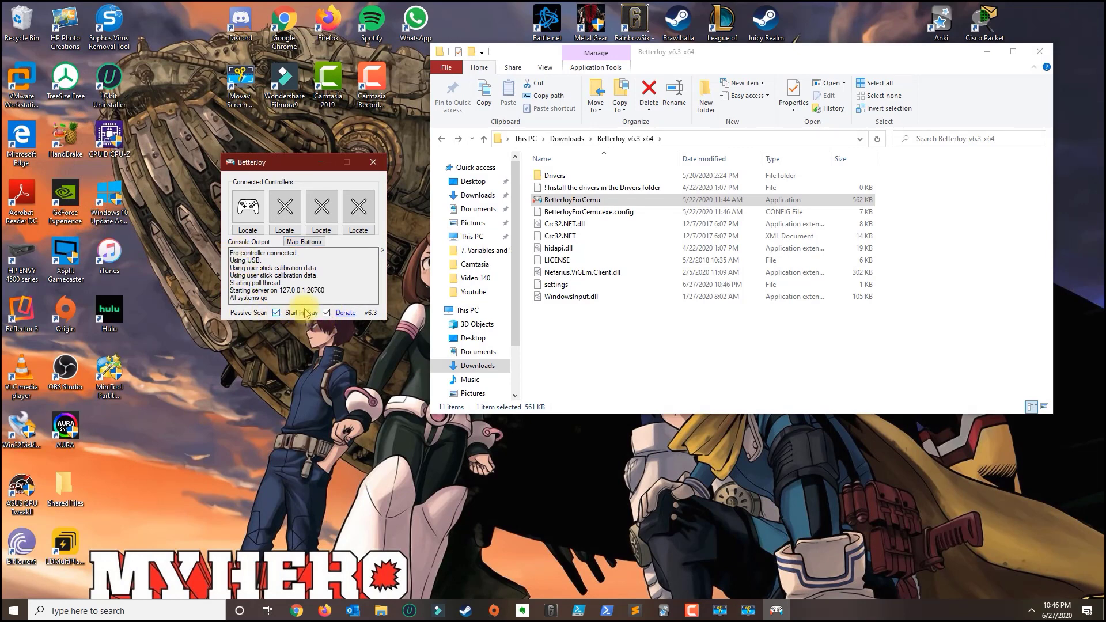
Enable Start in Tray in BetterJoy, then minimise it and the file window to clear the desktop
left_click(318, 162)
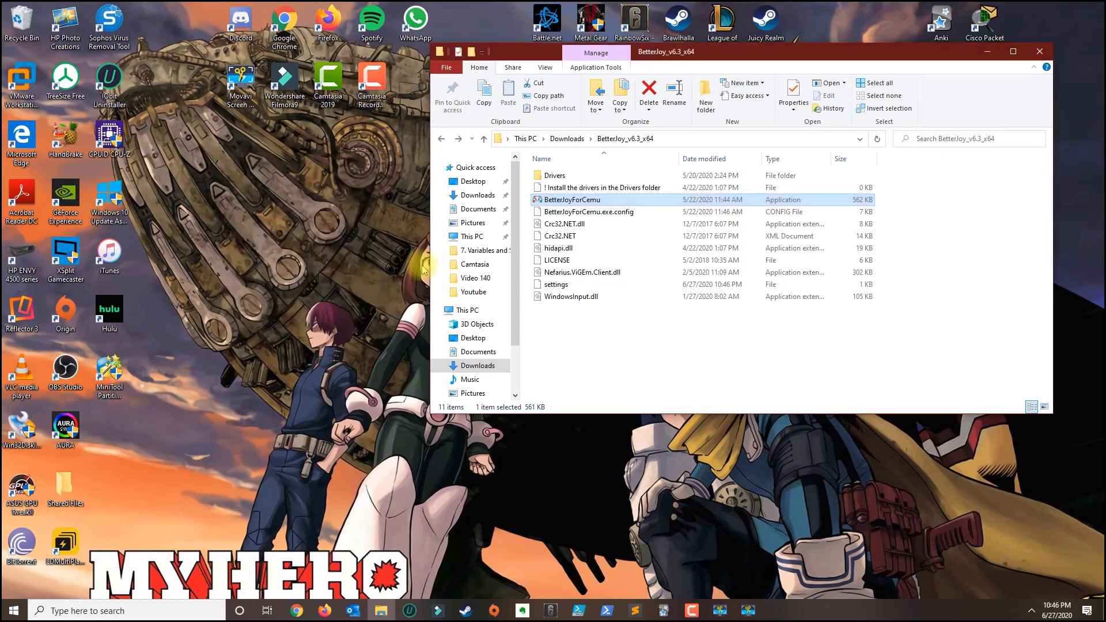
left_click(1031, 611)
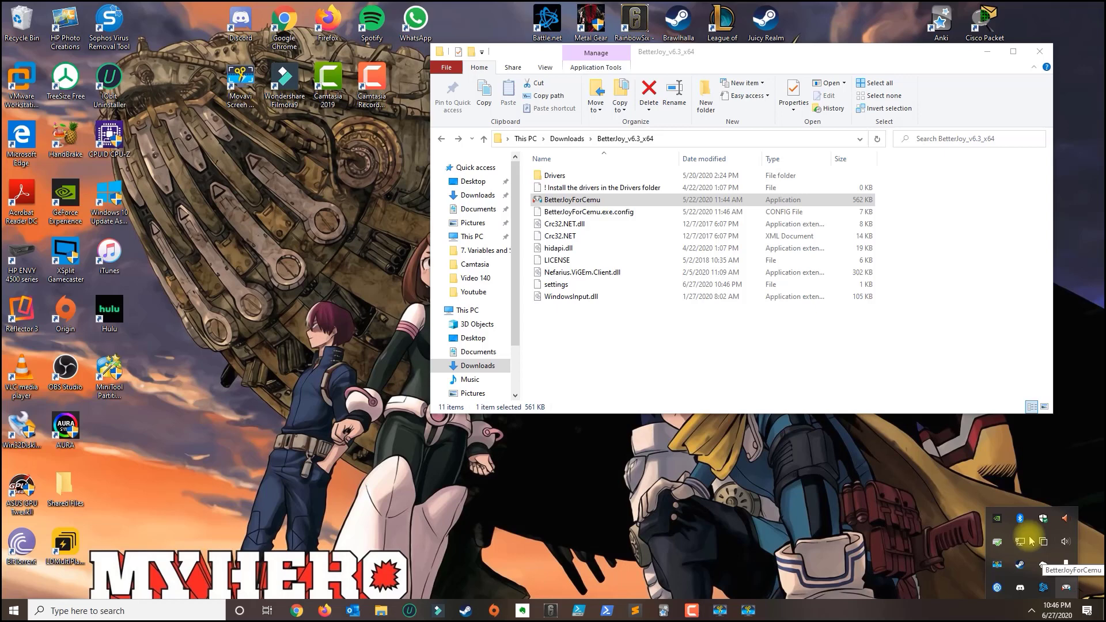
left_click(986, 53)
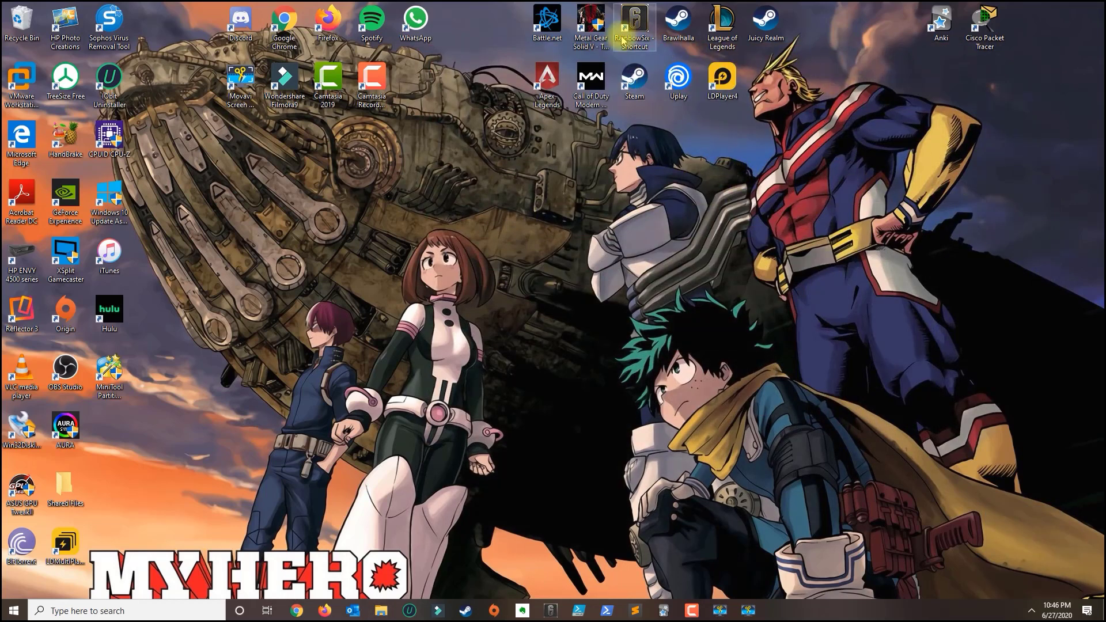
Open Call of Duty: Modern Warfare in the Blizzard launcher and start the game
double_click(602, 84)
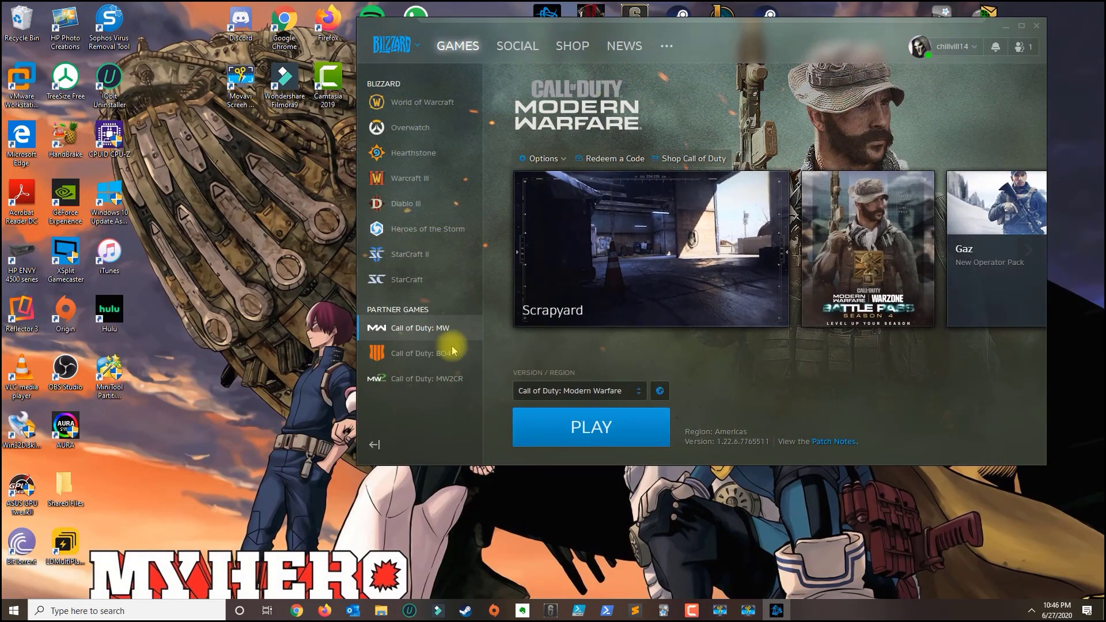
left_click(579, 430)
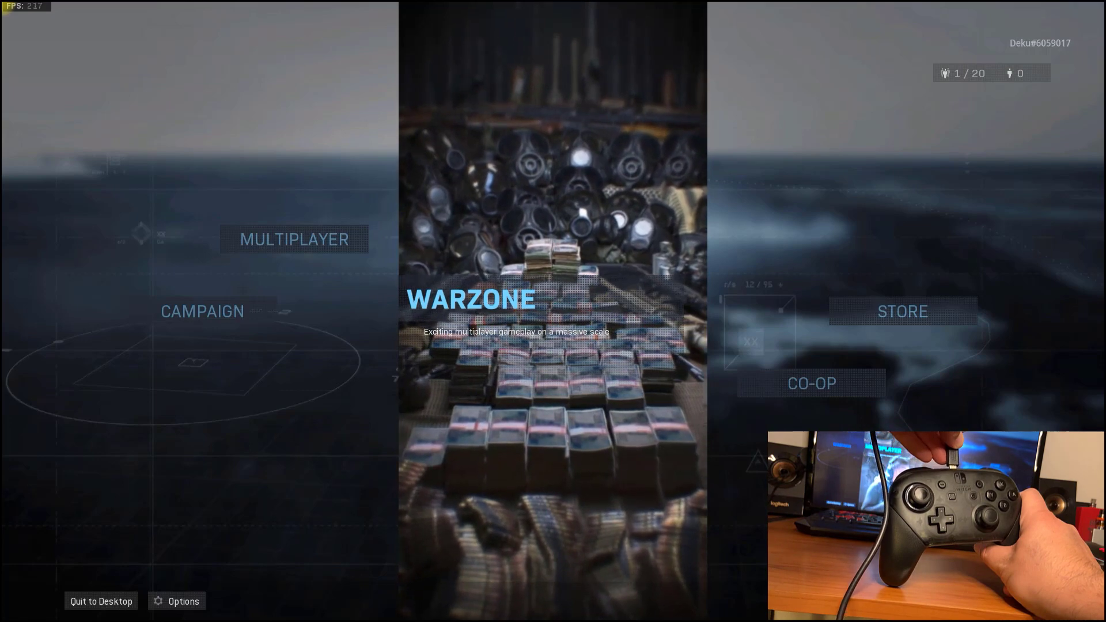
Test the controller by moving the main menu selection between Warzone, Co-op and Multiplayer
key("Right")
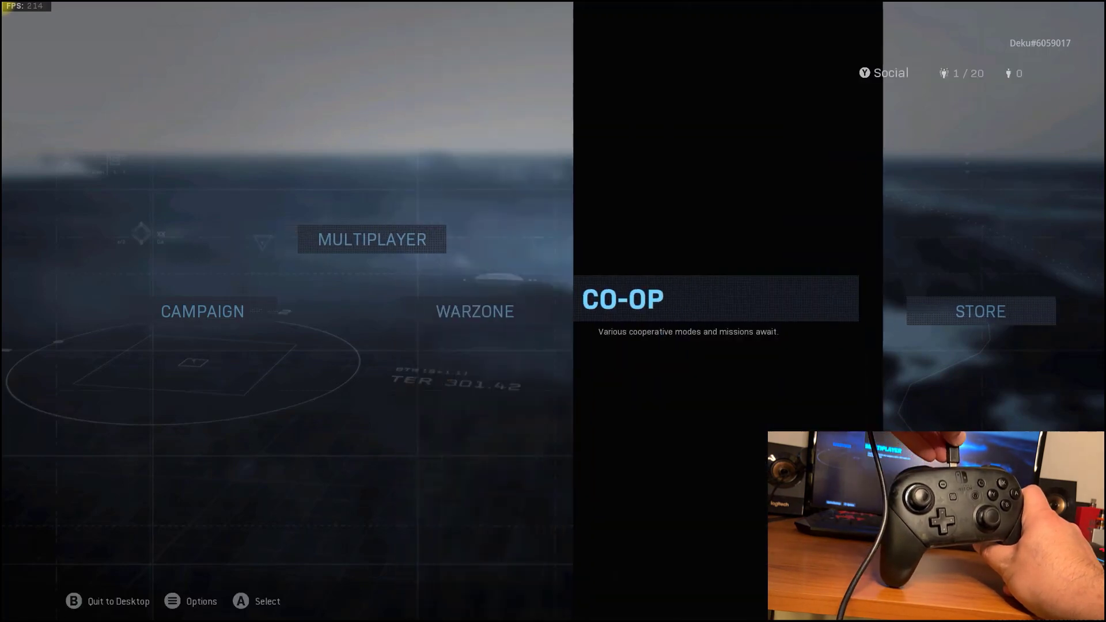
key("Left")
key("Right")
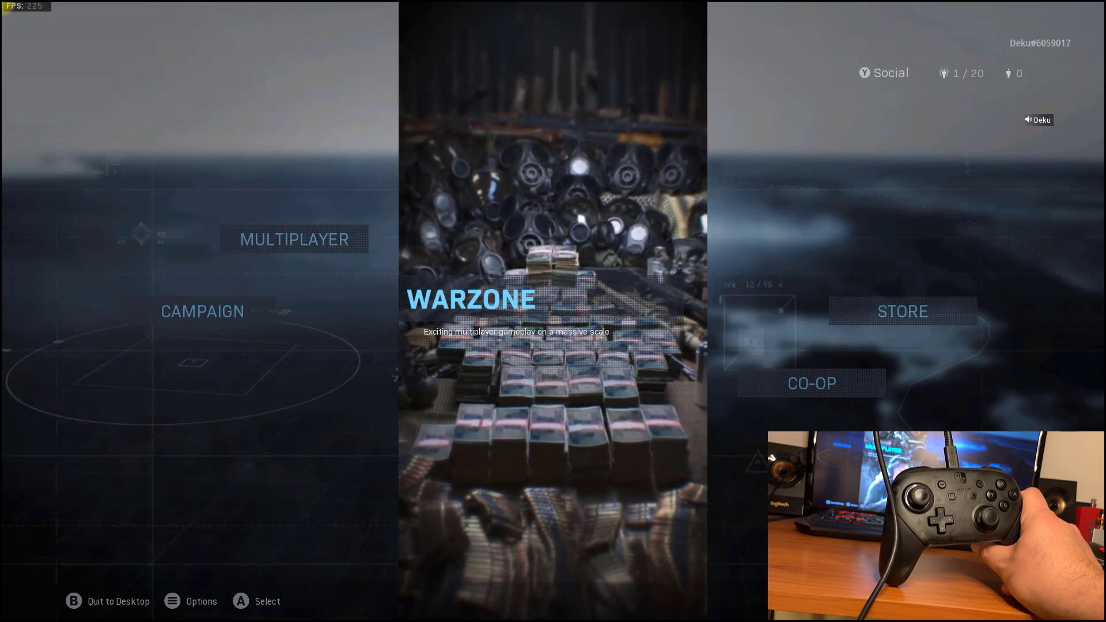
key("Left")
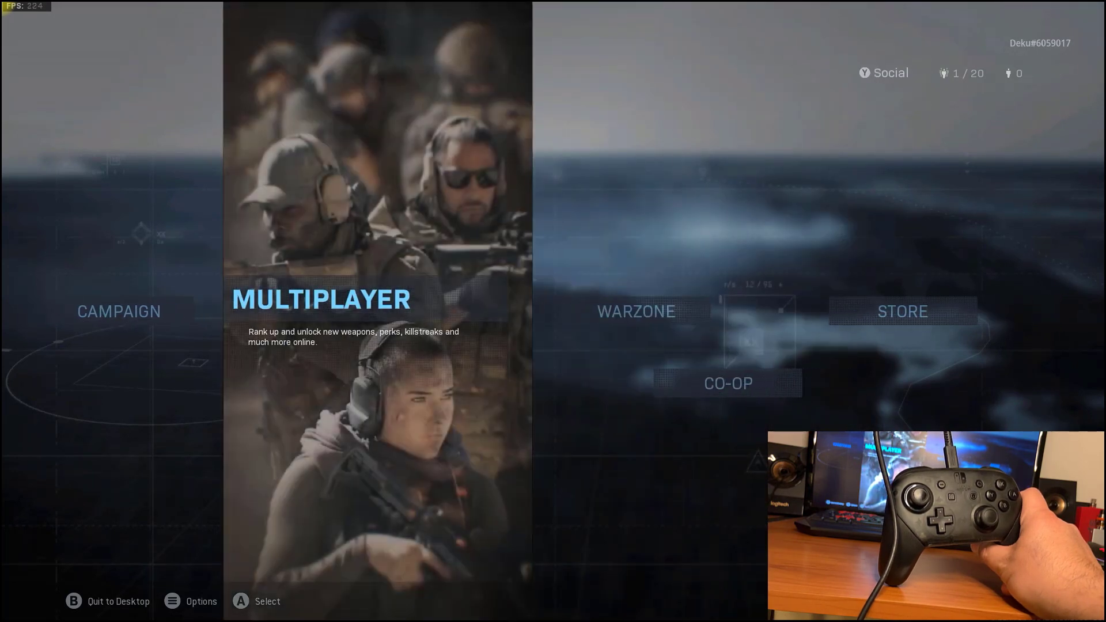
Test the controller by moving the main menu selection across Multiplayer, Warzone and Store, and enter Warzone
key("Right")
key("Left")
key("Right")
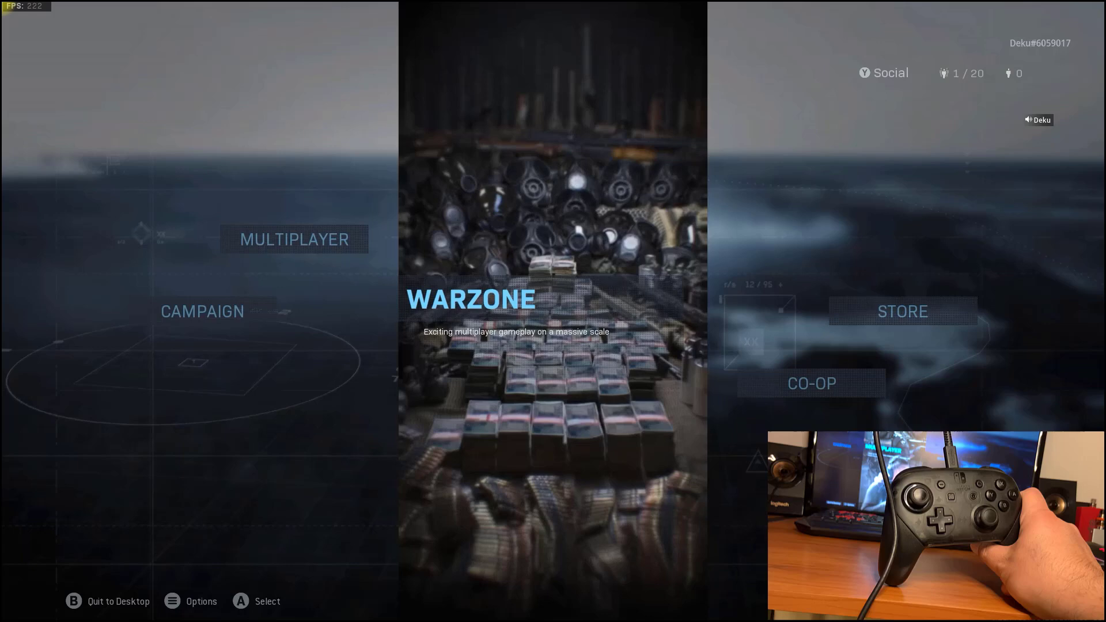
key("Left")
key("Right")
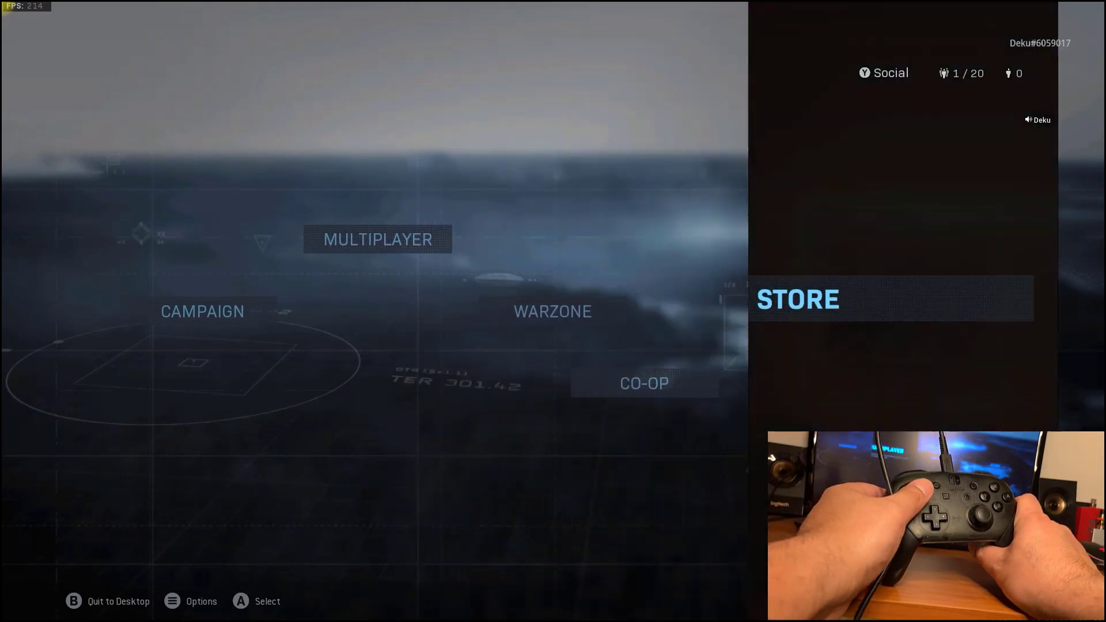
key("Left")
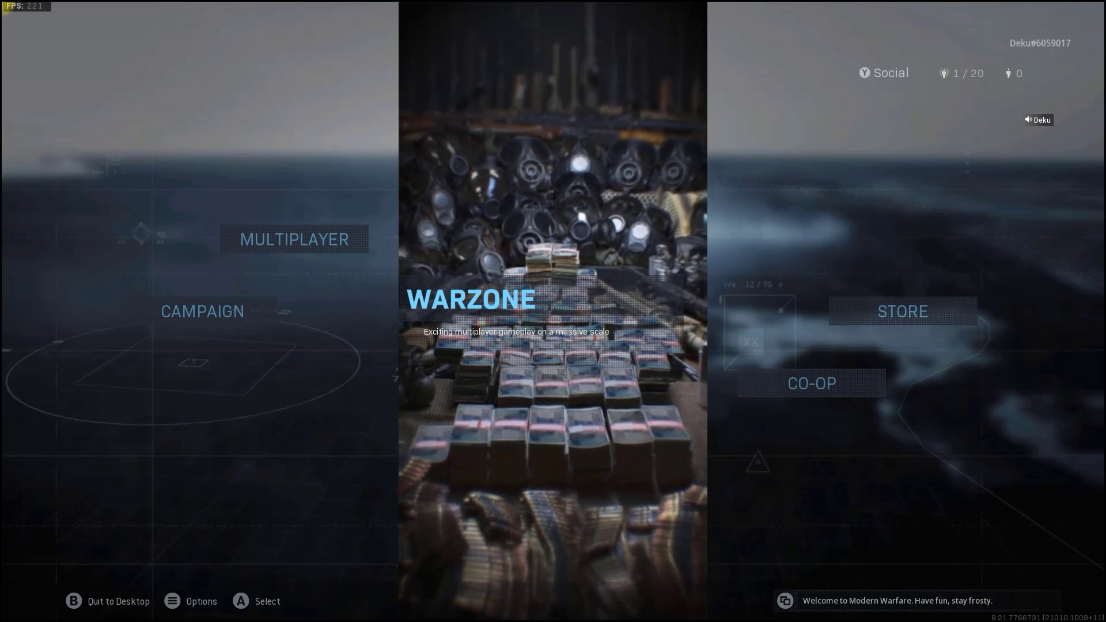
key("Left")
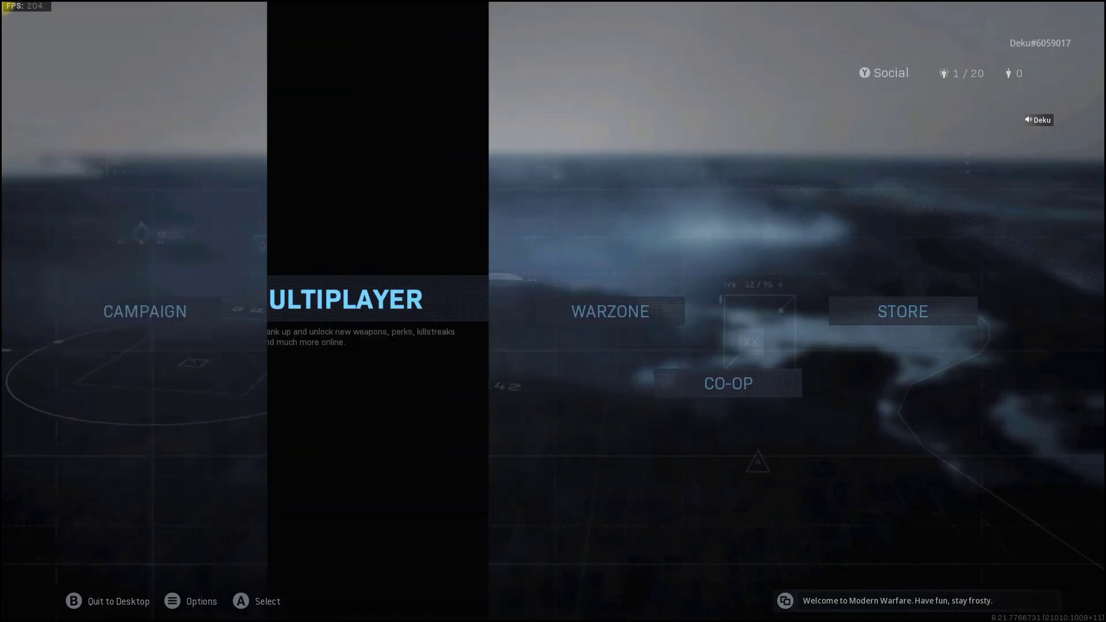
key("Right")
key("Return")
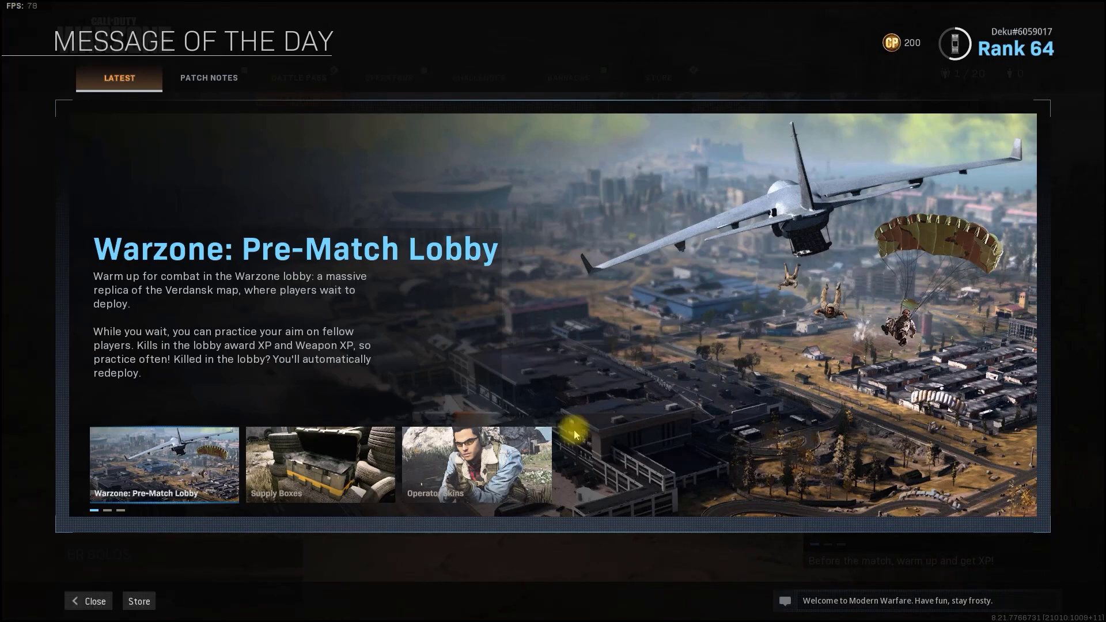
Leave the game for the Windows desktop and close the Call of Duty: Modern Warfare window
key("super")
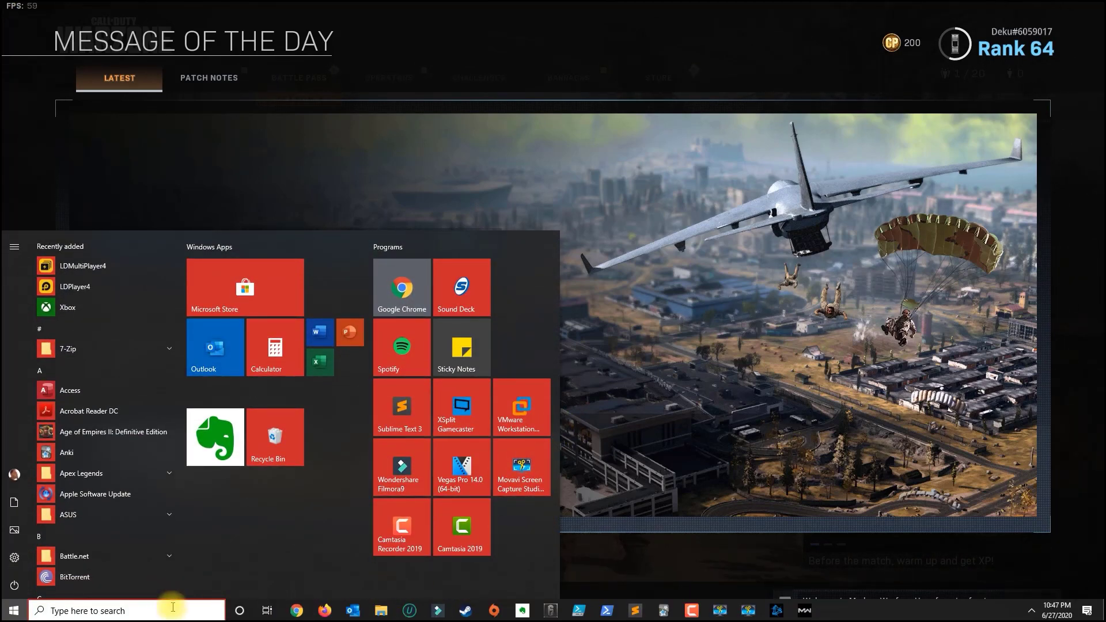
right_click(802, 615)
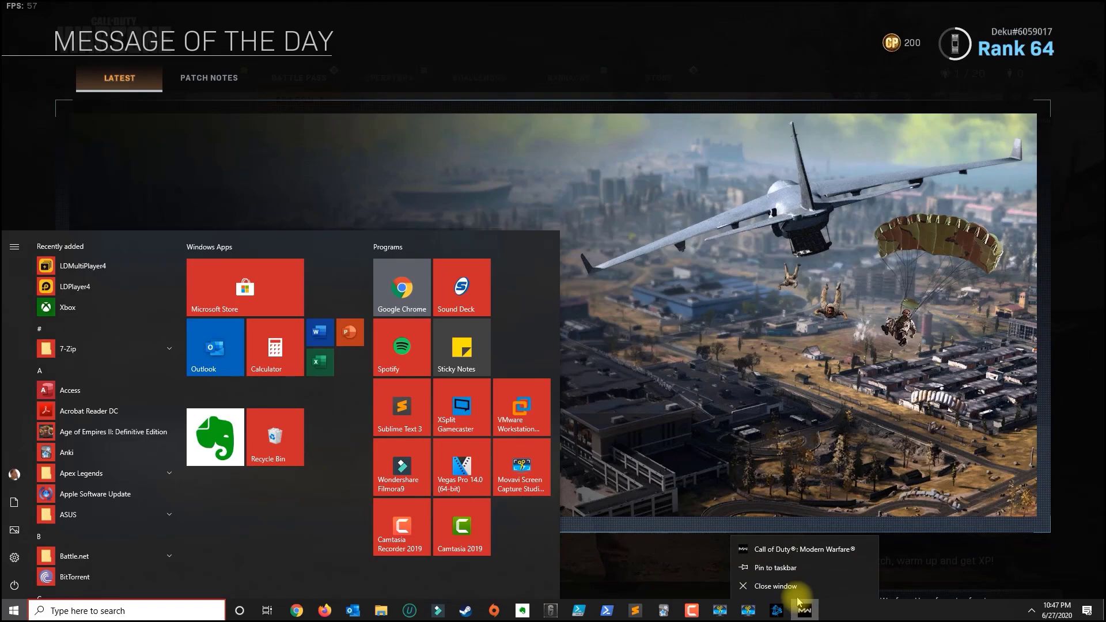
left_click(800, 589)
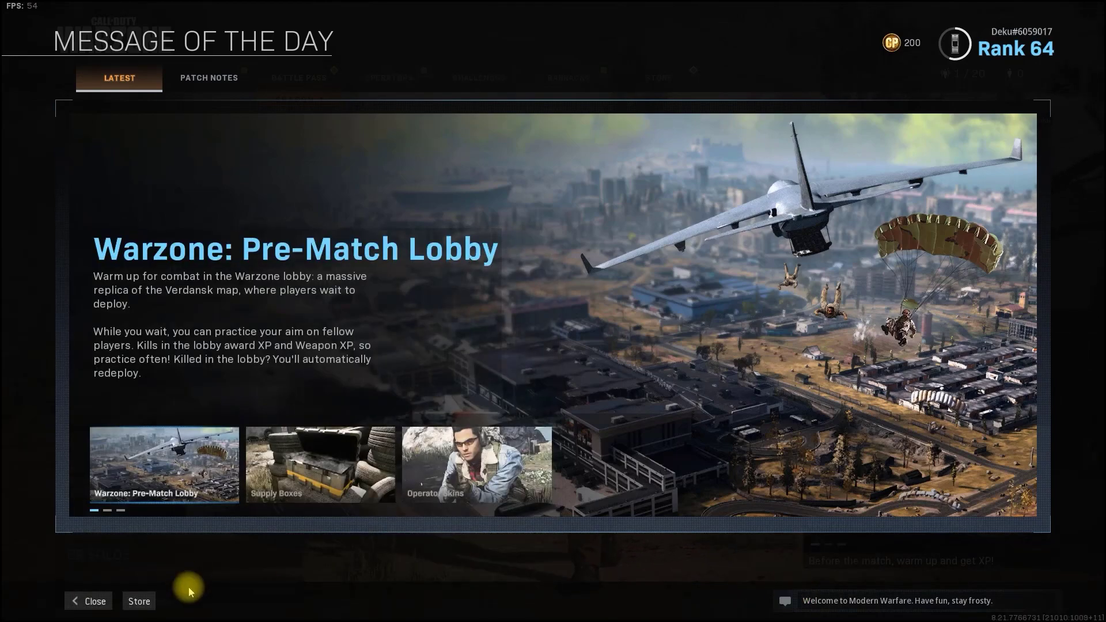
Find and open Control Panel in Windows, and show its Devices and Printers page
left_click(114, 610)
type("contr")
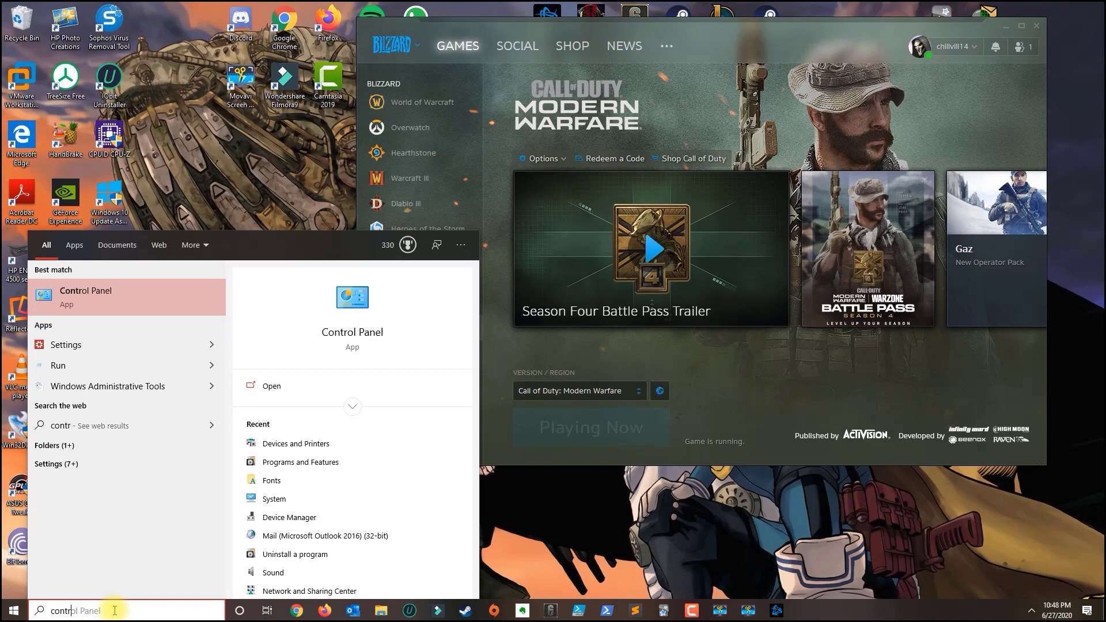
key("Return")
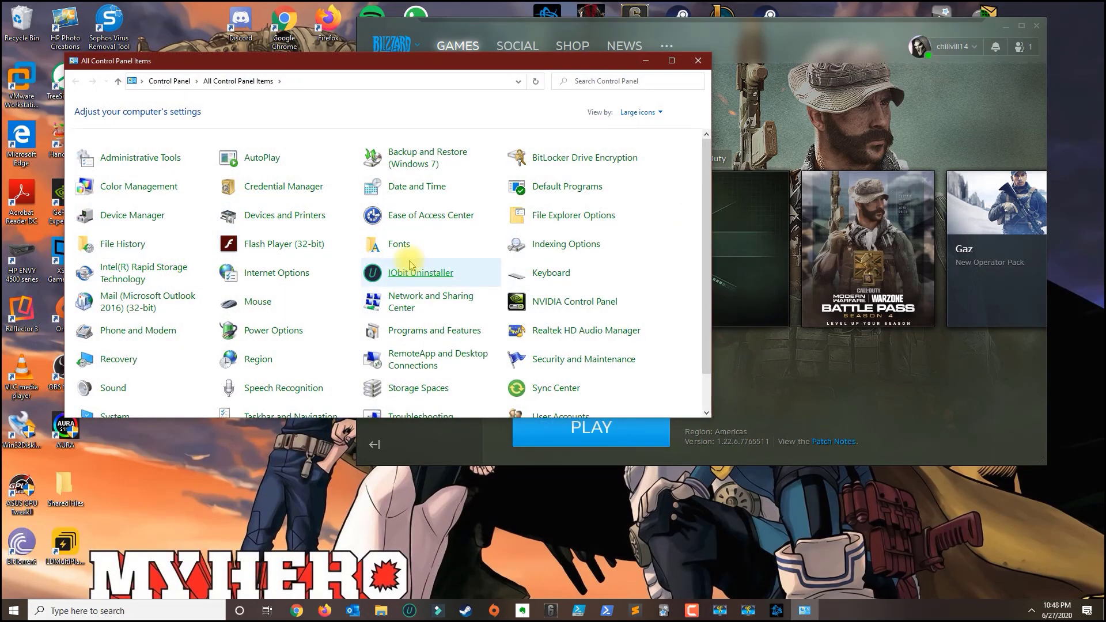
left_click(254, 217)
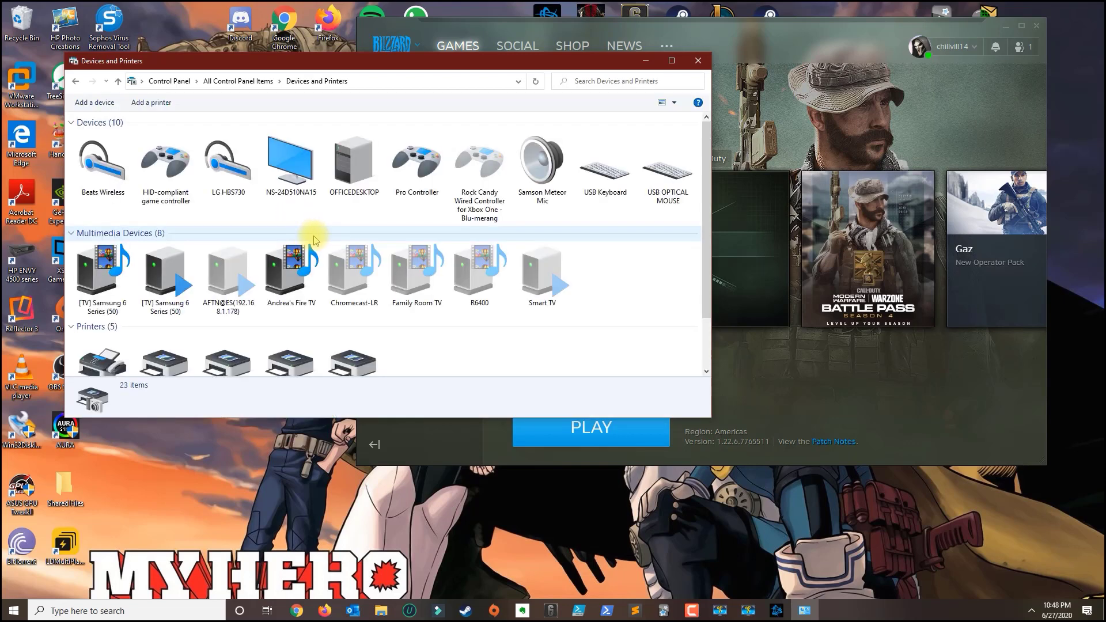
Check the Rock Candy and Pro Controller devices, inspect the Pro Controller's general and hardware properties, and close them
left_click(466, 160)
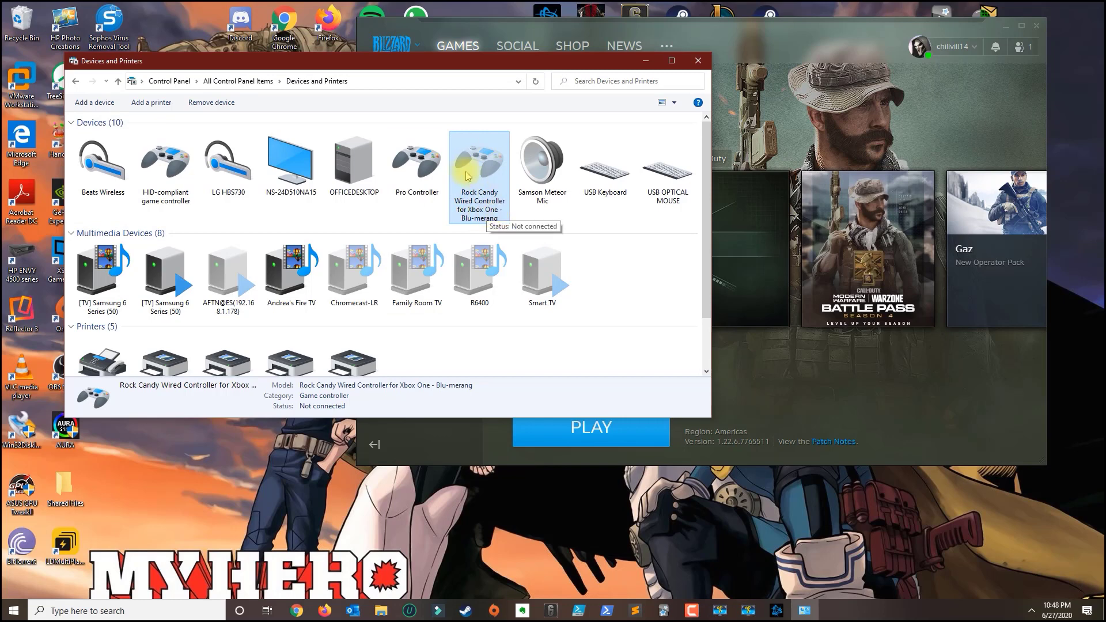
left_click(418, 170)
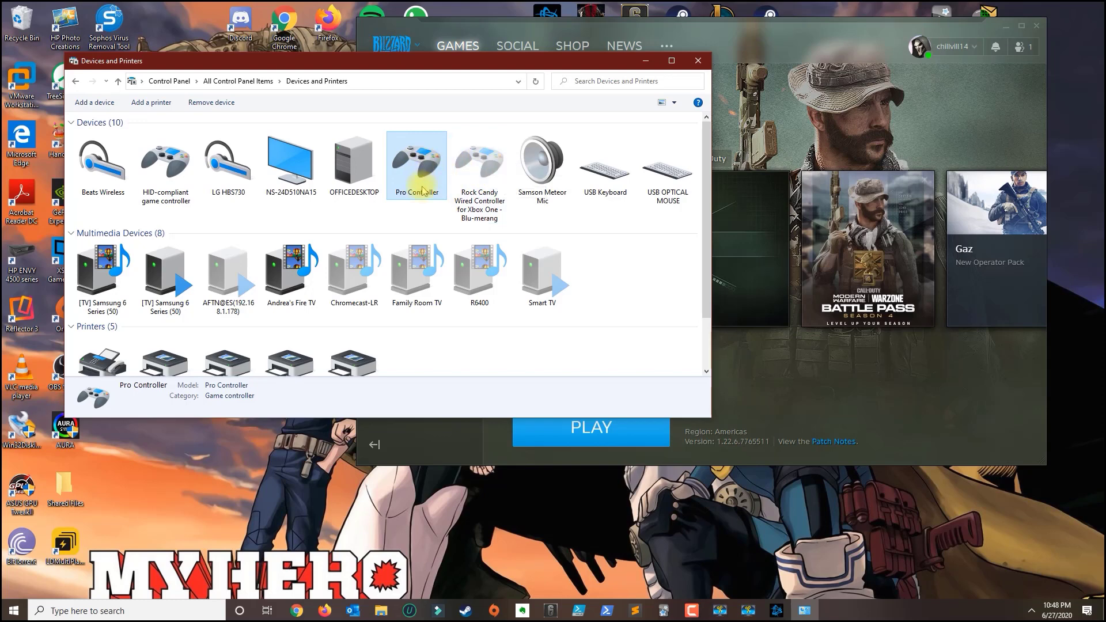
double_click(421, 166)
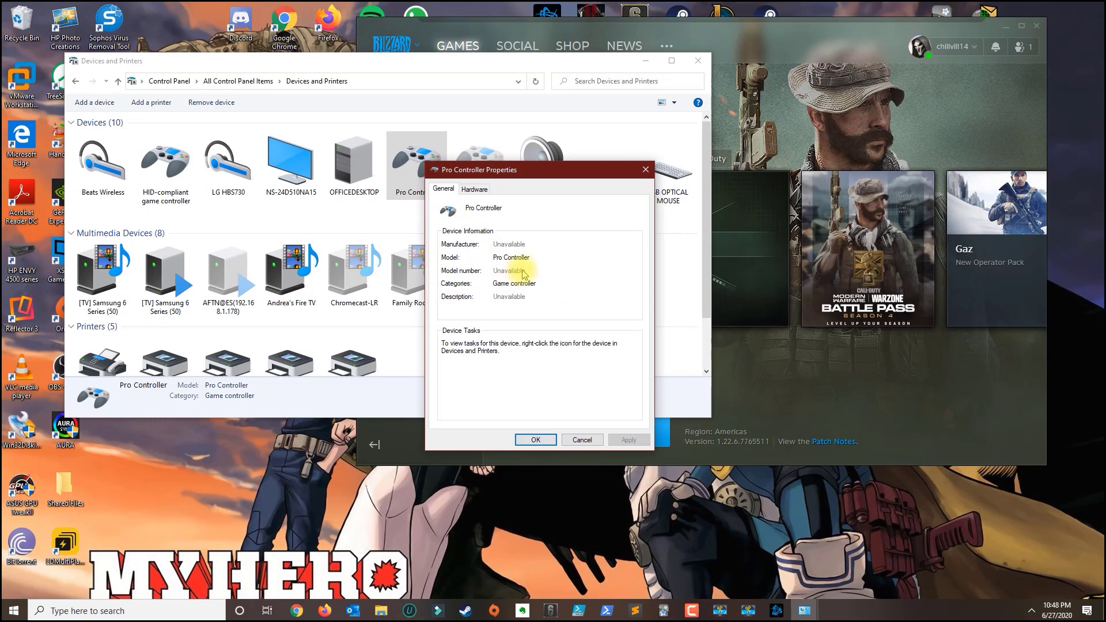
left_click(473, 190)
left_click(443, 189)
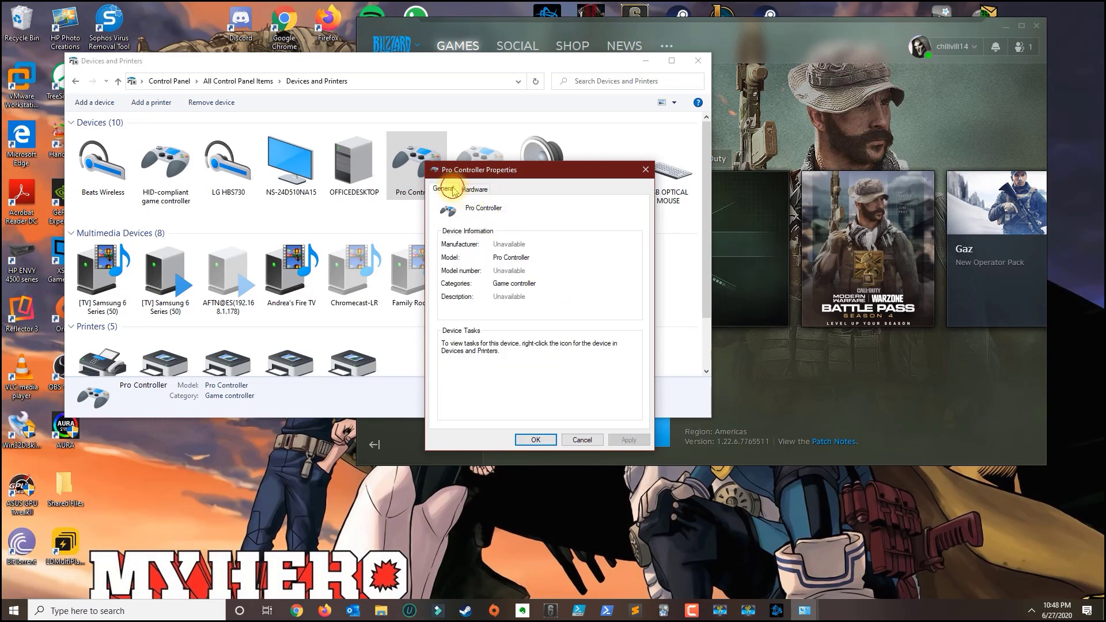
left_click(642, 170)
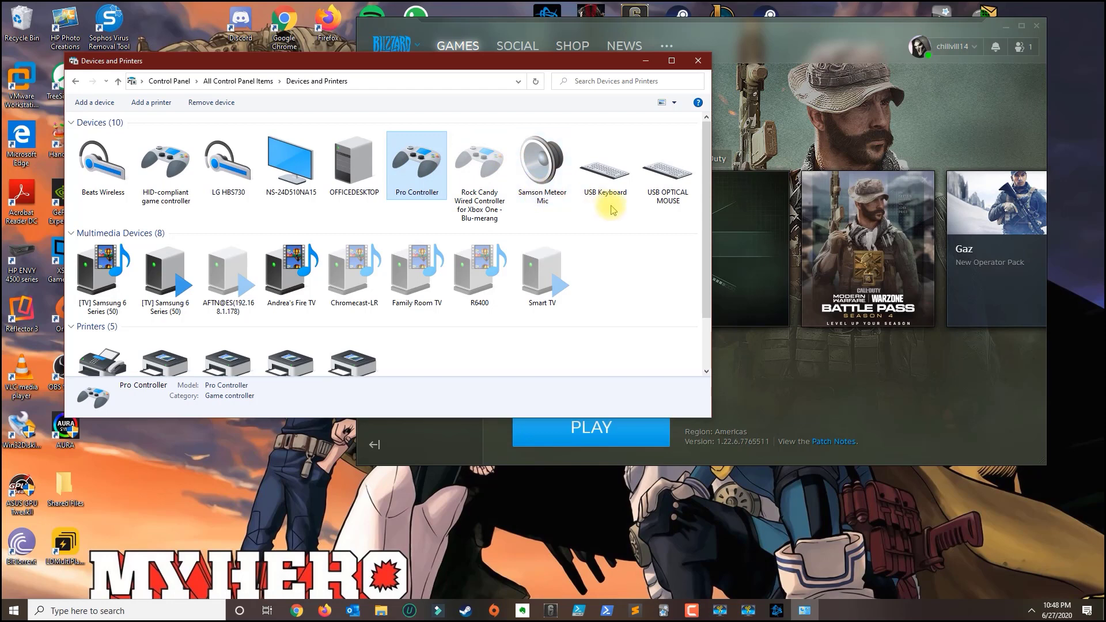
left_click_drag(539, 61, 516, 71)
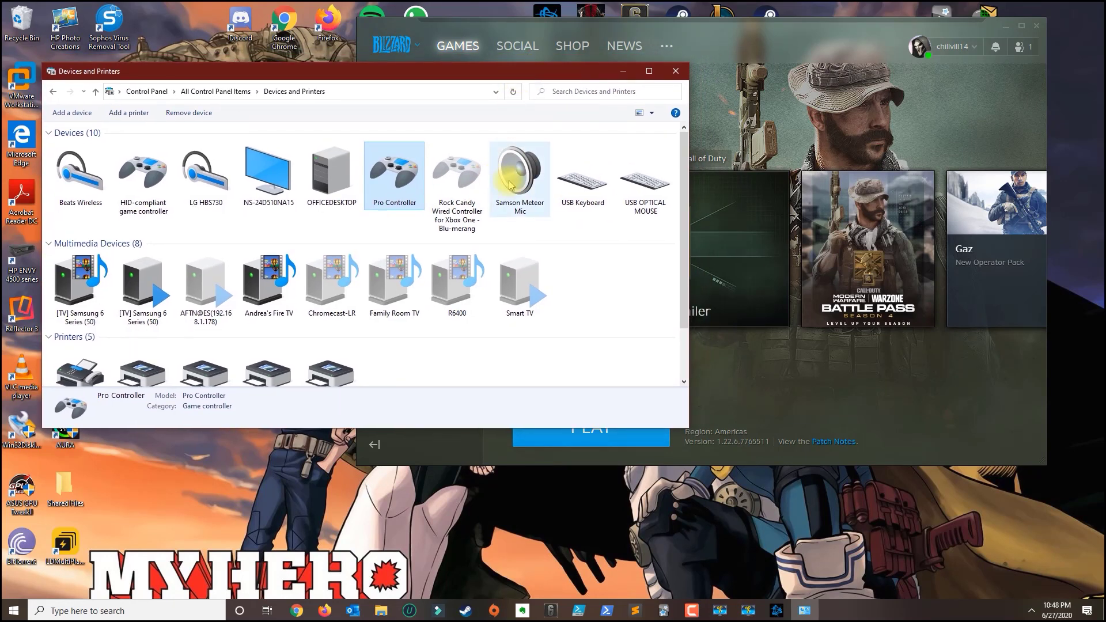